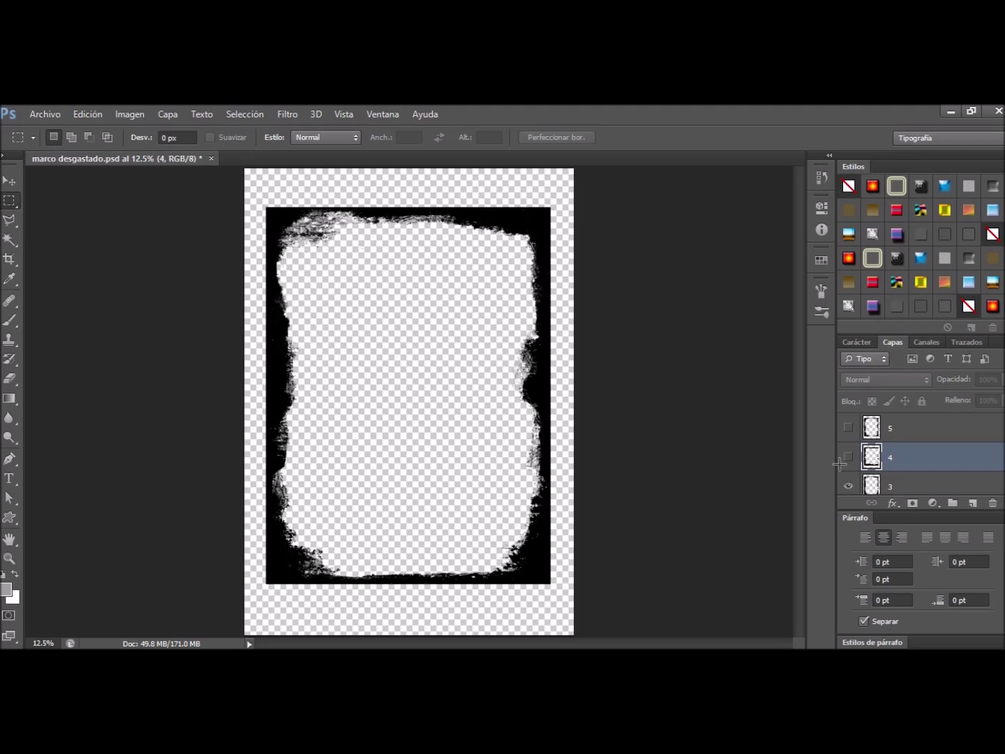
Preview the worn frame layers one at a time by toggling their visibility, leaving them all hidden.
{"action": "left_click", "coordinate": [849, 486]}
{"action": "left_click", "coordinate": [848, 457]}
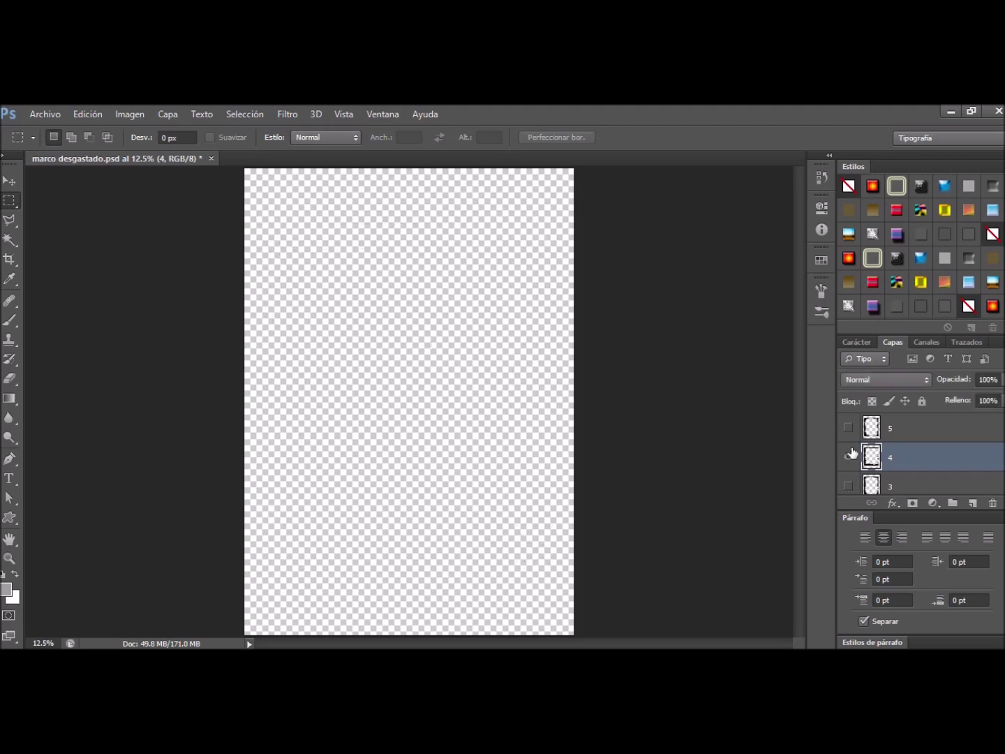
{"action": "left_click", "coordinate": [849, 428]}
{"action": "left_click", "coordinate": [849, 458]}
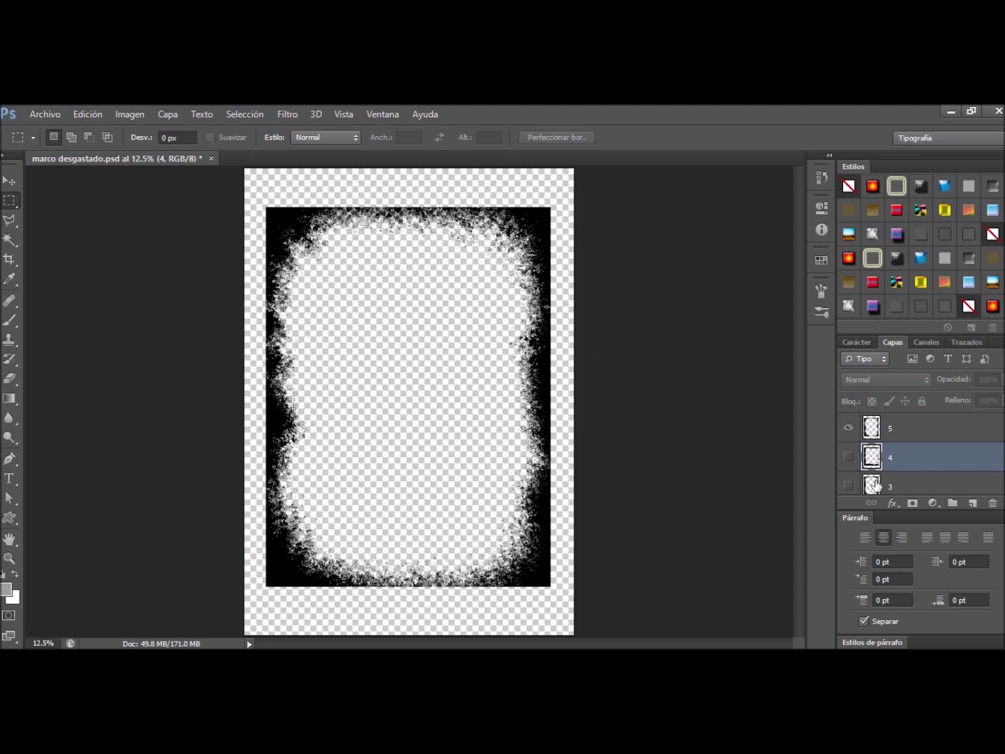
{"action": "left_click", "coordinate": [849, 433]}
{"action": "left_click", "coordinate": [850, 457]}
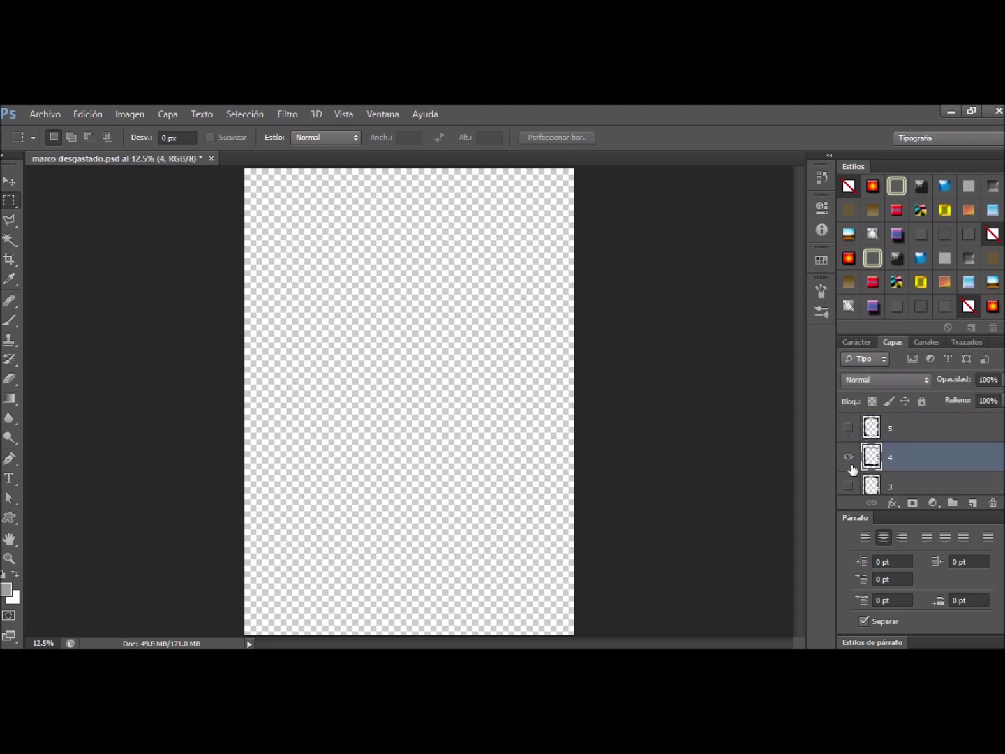
{"action": "left_click", "coordinate": [849, 457]}
{"action": "scroll", "coordinate": [850, 464], "scroll_direction": "down", "scroll_amount": 3}
{"action": "left_click", "coordinate": [849, 457]}
{"action": "left_click", "coordinate": [850, 457]}
{"action": "left_click", "coordinate": [848, 427]}
{"action": "scroll", "coordinate": [853, 446], "scroll_direction": "up", "scroll_amount": 1}
{"action": "left_click", "coordinate": [849, 458]}
{"action": "scroll", "coordinate": [849, 457], "scroll_direction": "up", "scroll_amount": 1}
{"action": "left_click", "coordinate": [849, 427]}
{"action": "left_click", "coordinate": [865, 427]}
{"action": "left_click", "coordinate": [849, 428]}
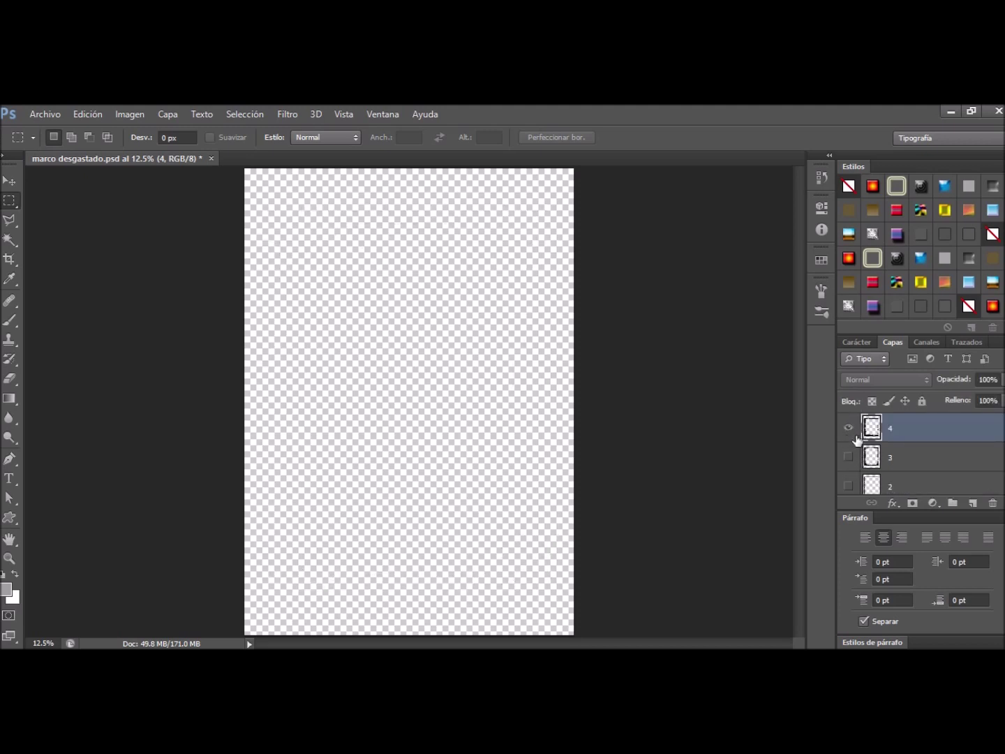
{"action": "scroll", "coordinate": [858, 438], "scroll_direction": "up", "scroll_amount": 1}
{"action": "left_click", "coordinate": [850, 457]}
{"action": "left_click", "coordinate": [849, 457]}
{"action": "left_click", "coordinate": [849, 427]}
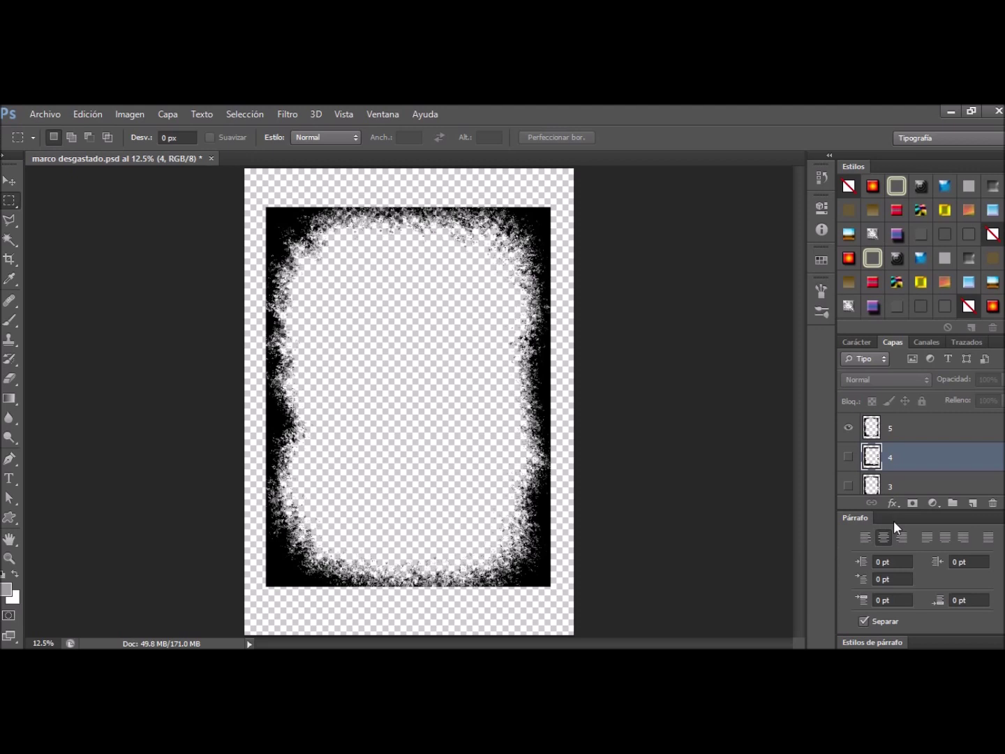
{"action": "left_click", "coordinate": [848, 427]}
{"action": "scroll", "coordinate": [916, 461], "scroll_direction": "down", "scroll_amount": 3}
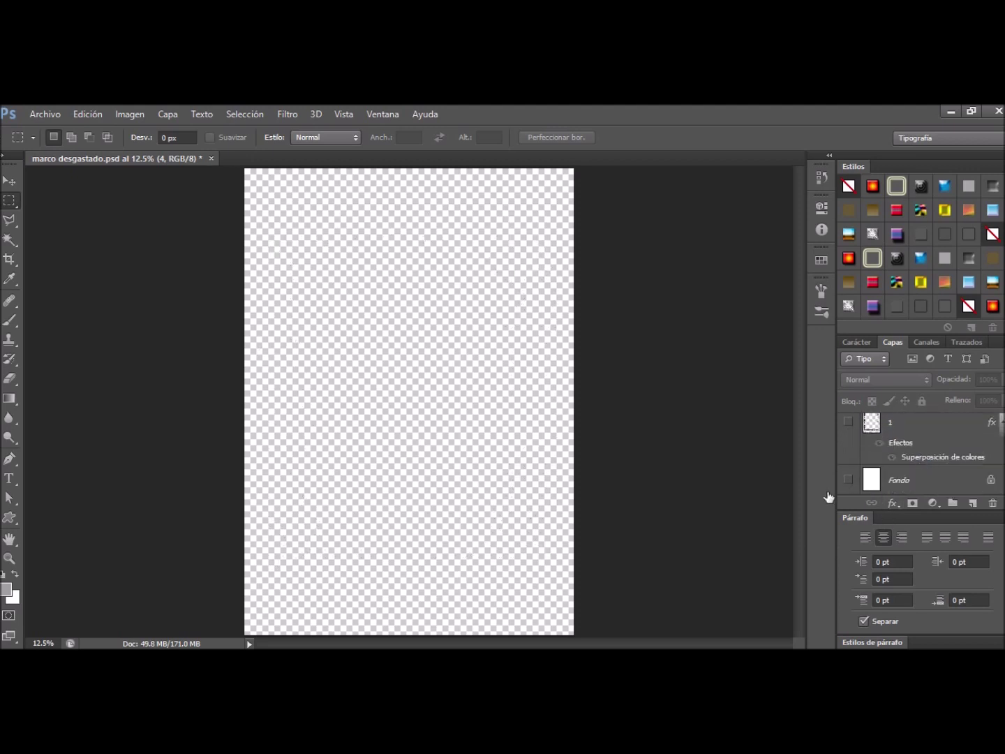
{"action": "left_click", "coordinate": [215, 600]}
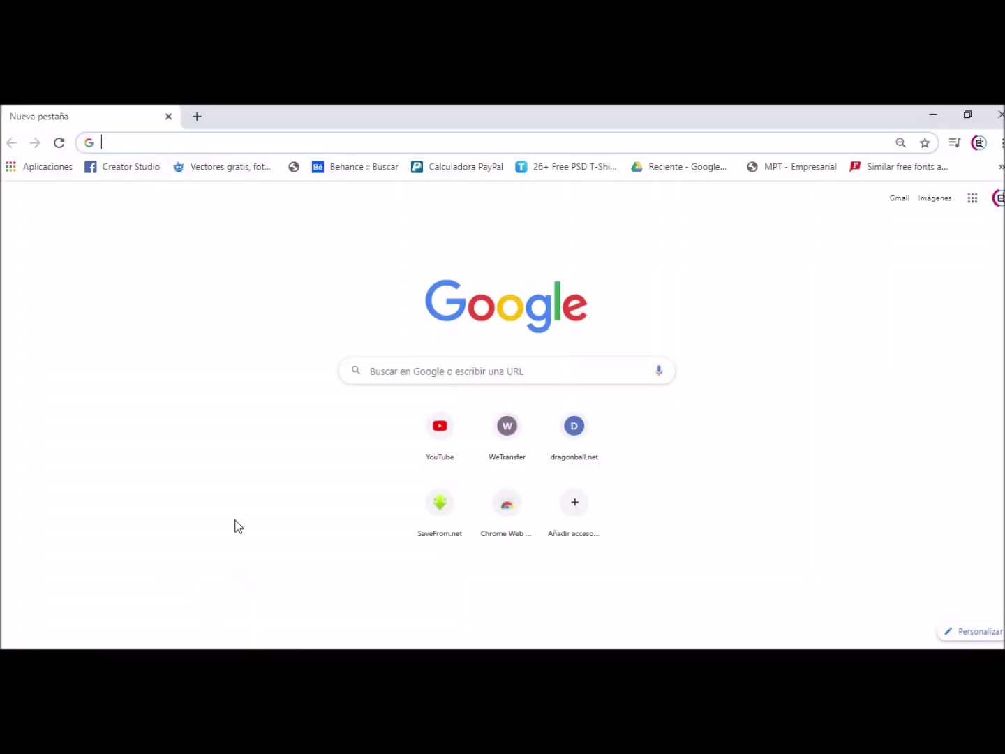
{"action": "left_click", "coordinate": [264, 147]}
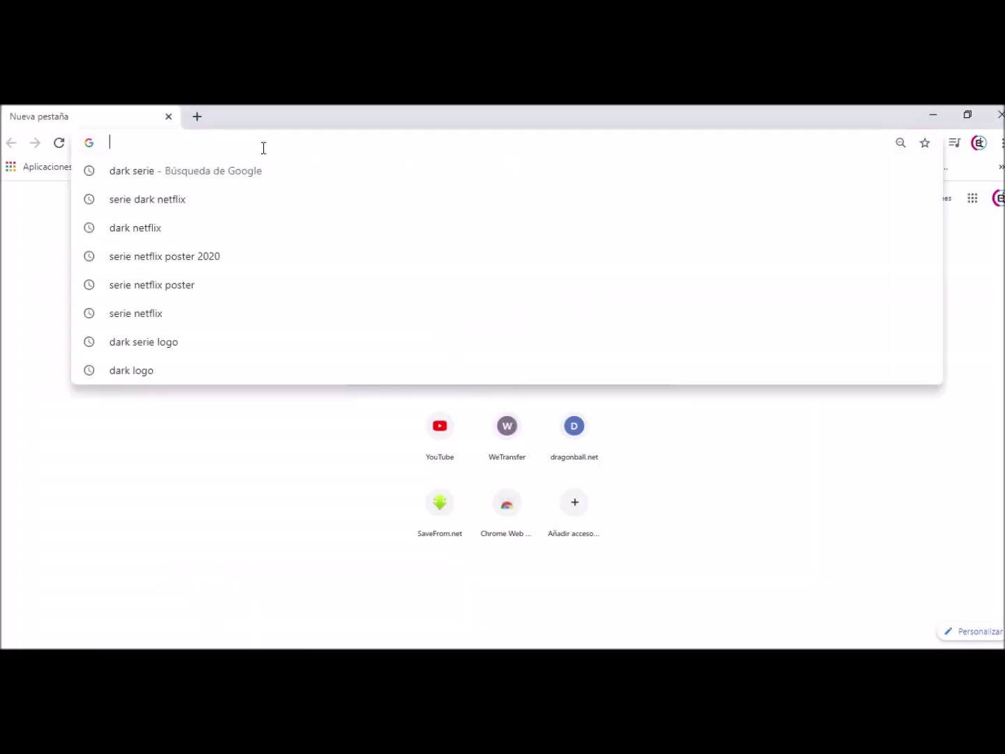
{"action": "type", "text": "pinterest.com/pin/466615211367039783/"}
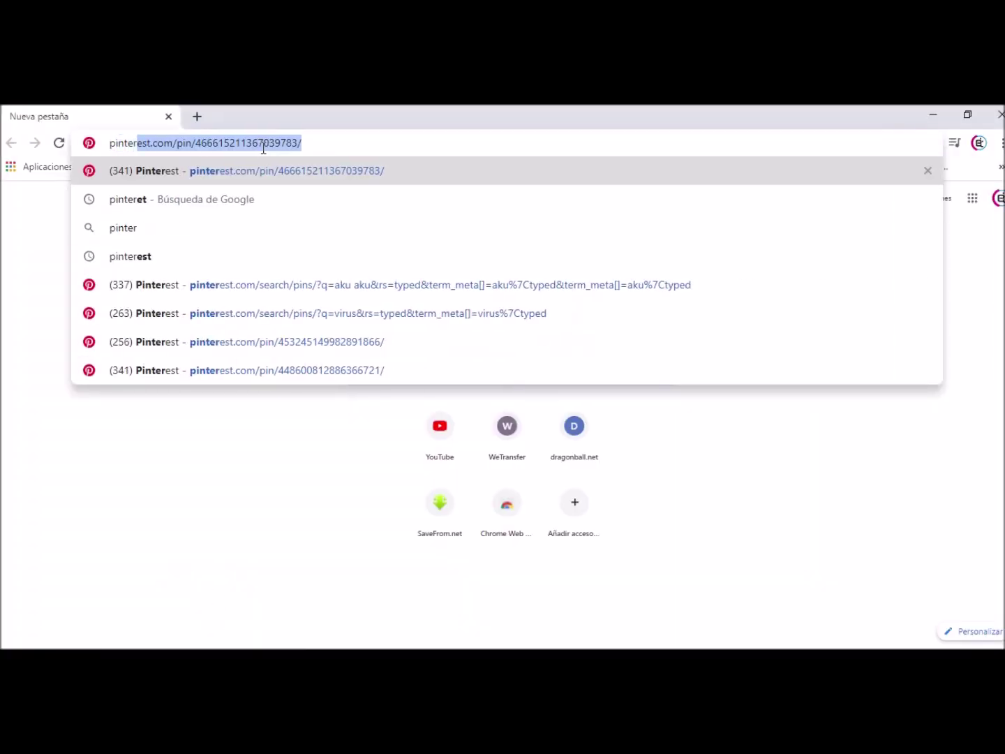
{"action": "key", "text": "Return"}
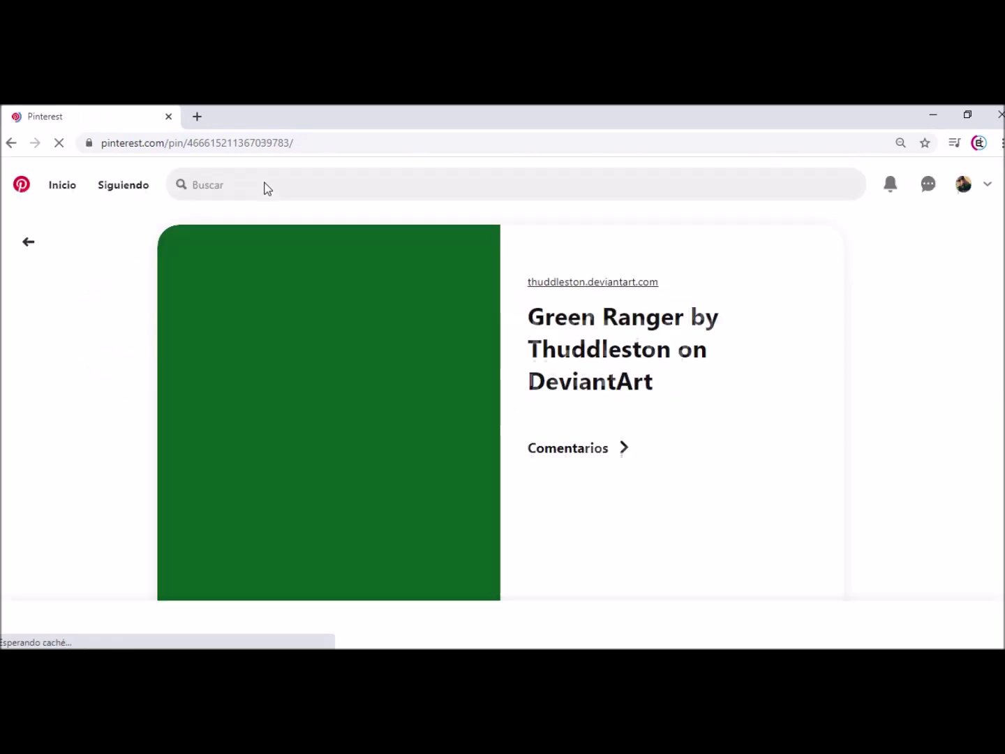
Search Pinterest for "dark netflix series".
{"action": "left_click", "coordinate": [293, 189]}
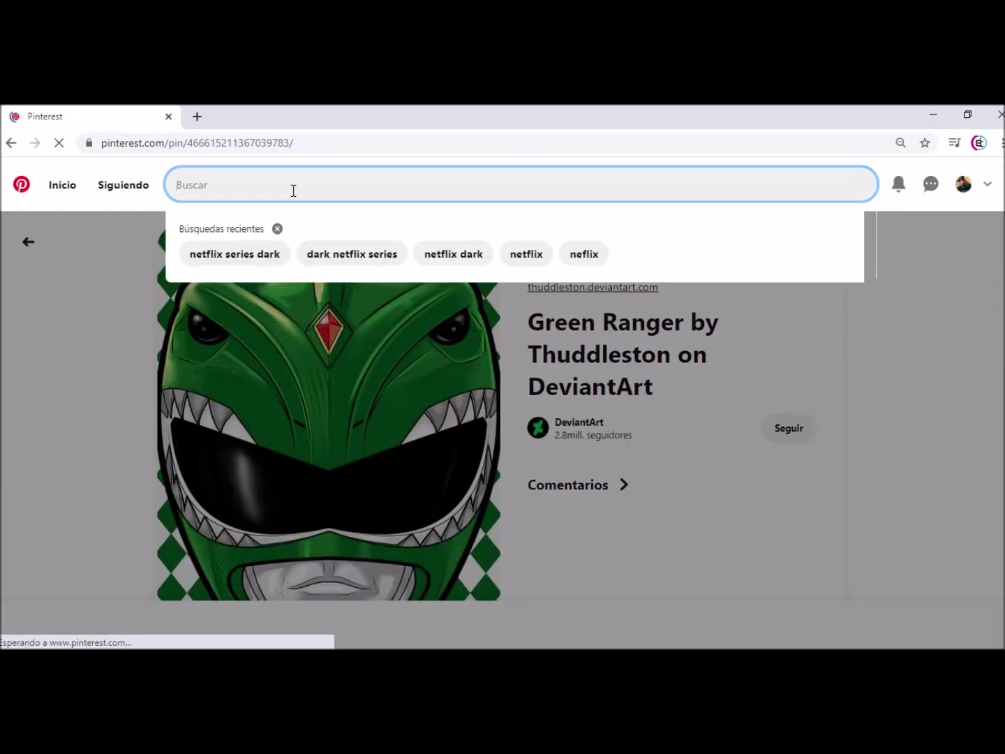
{"action": "type", "text": "dark"}
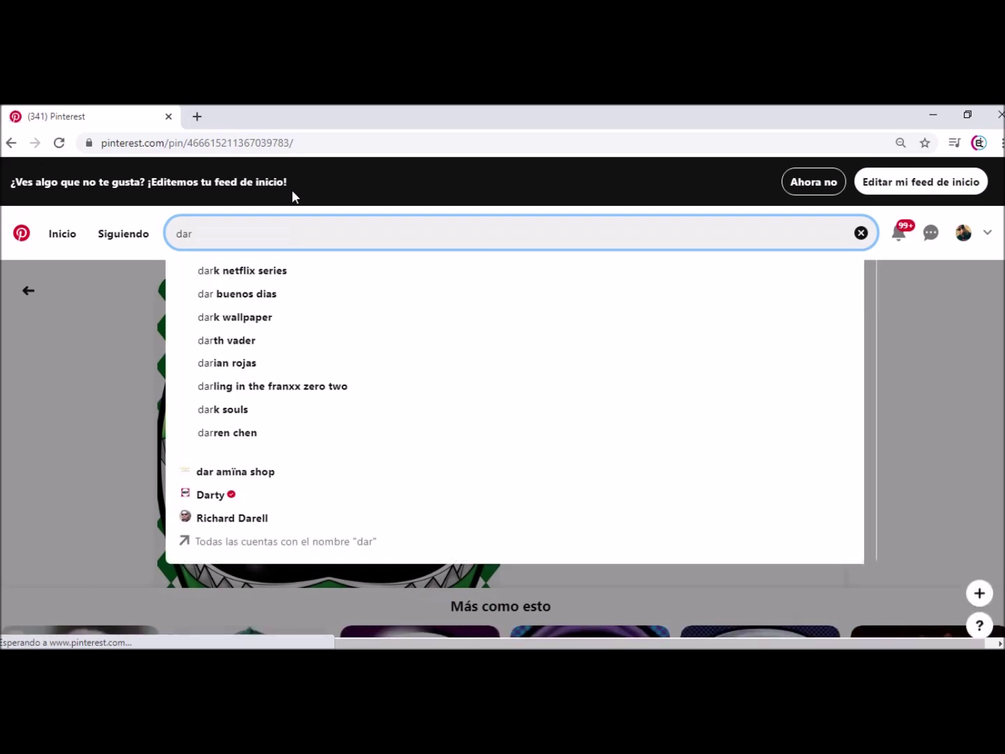
{"action": "left_click", "coordinate": [263, 271]}
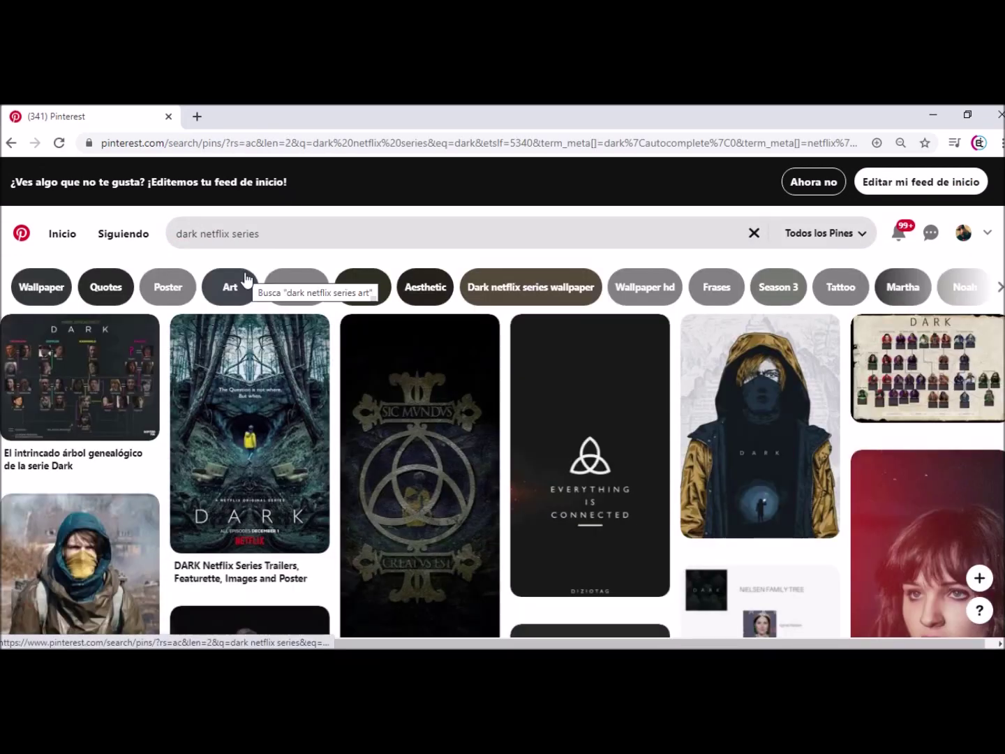
Browse the pins and open the DARK poster showing the person in the yellow jacket at the cave.
{"action": "scroll", "coordinate": [512, 508], "scroll_direction": "down", "scroll_amount": 4}
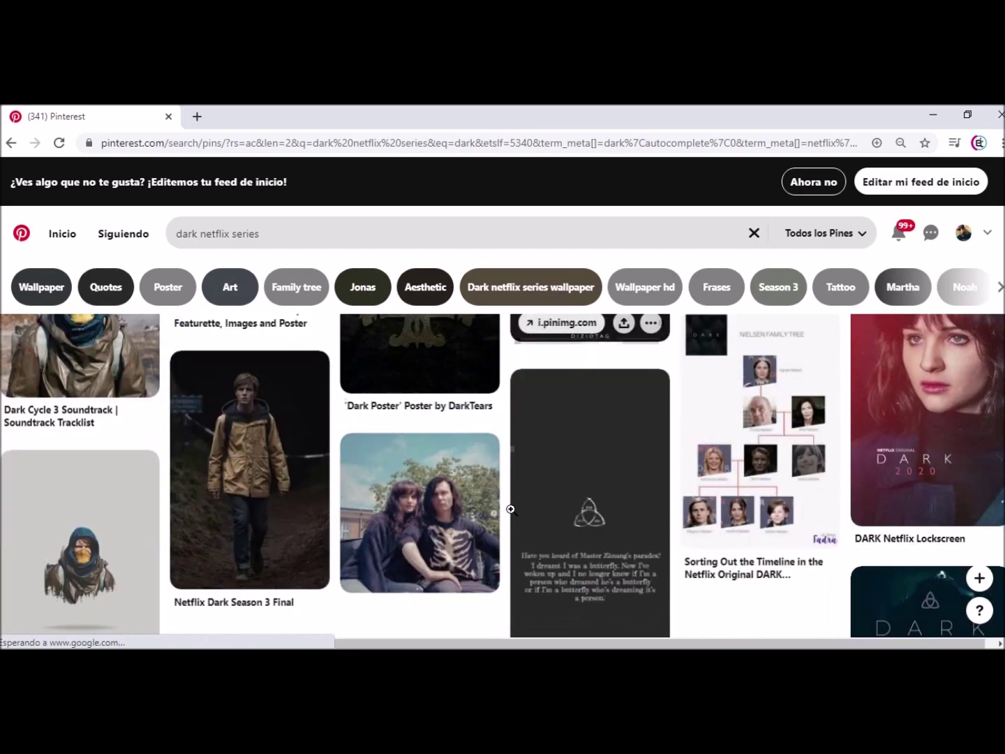
{"action": "scroll", "coordinate": [527, 507], "scroll_direction": "up", "scroll_amount": 4}
{"action": "scroll", "coordinate": [352, 489], "scroll_direction": "down", "scroll_amount": 6}
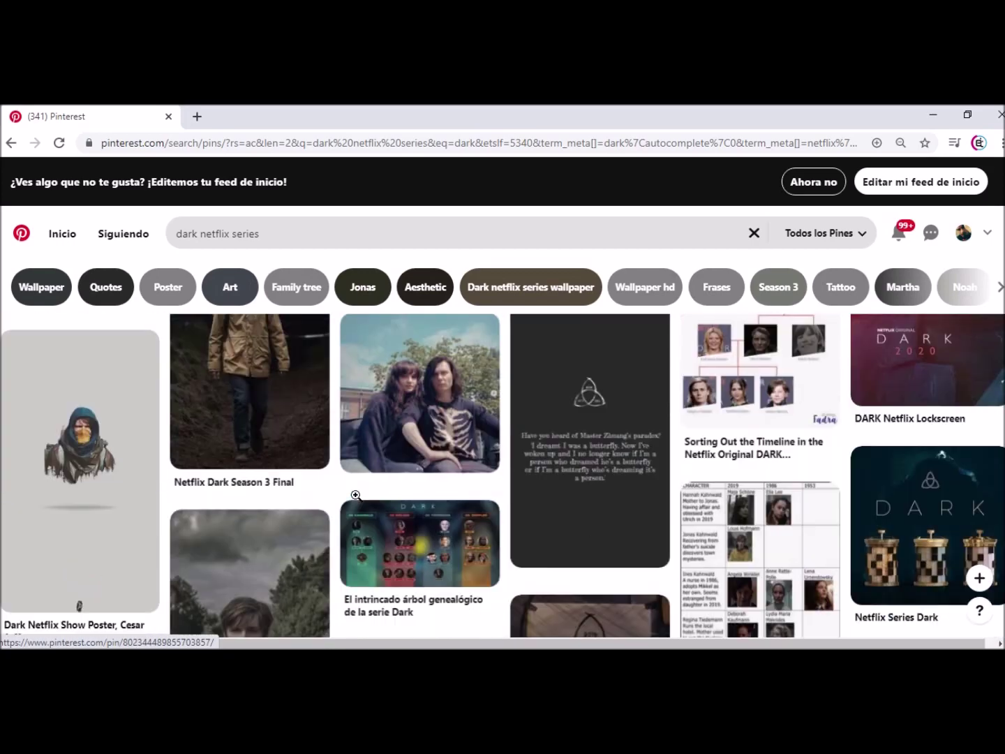
{"action": "scroll", "coordinate": [286, 410], "scroll_direction": "up", "scroll_amount": 4}
{"action": "scroll", "coordinate": [287, 410], "scroll_direction": "up", "scroll_amount": 1}
{"action": "left_click", "coordinate": [285, 410]}
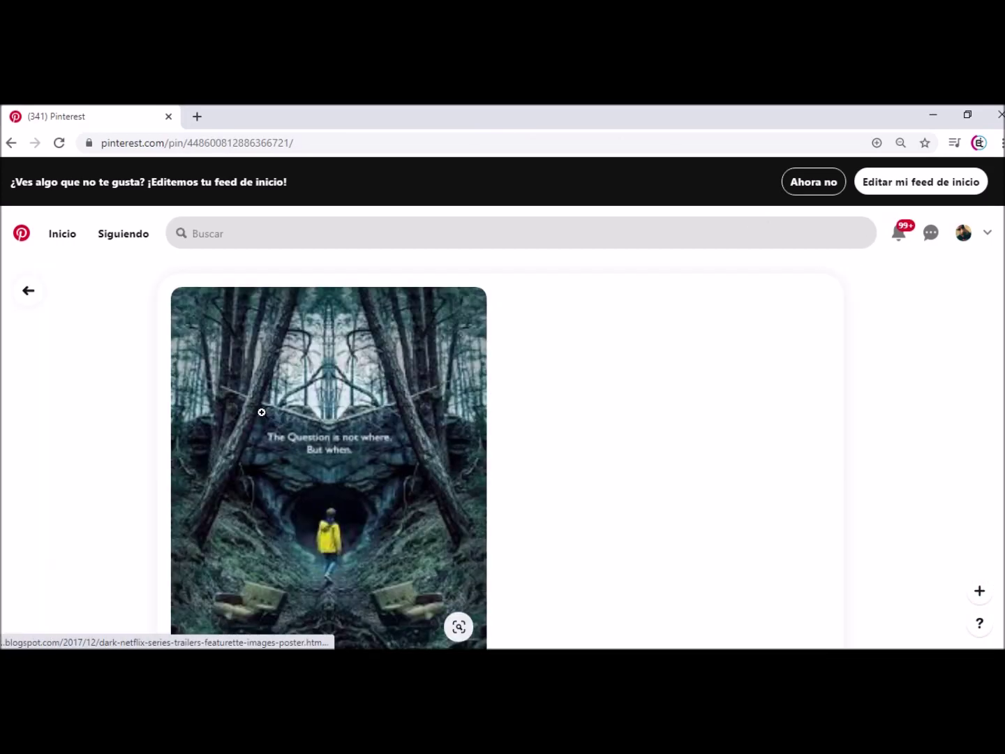
Look over the pin and its related pins, and run a Google image search on the DARK poster.
{"action": "scroll", "coordinate": [453, 506], "scroll_direction": "down", "scroll_amount": 2}
{"action": "scroll", "coordinate": [452, 525], "scroll_direction": "down", "scroll_amount": 6}
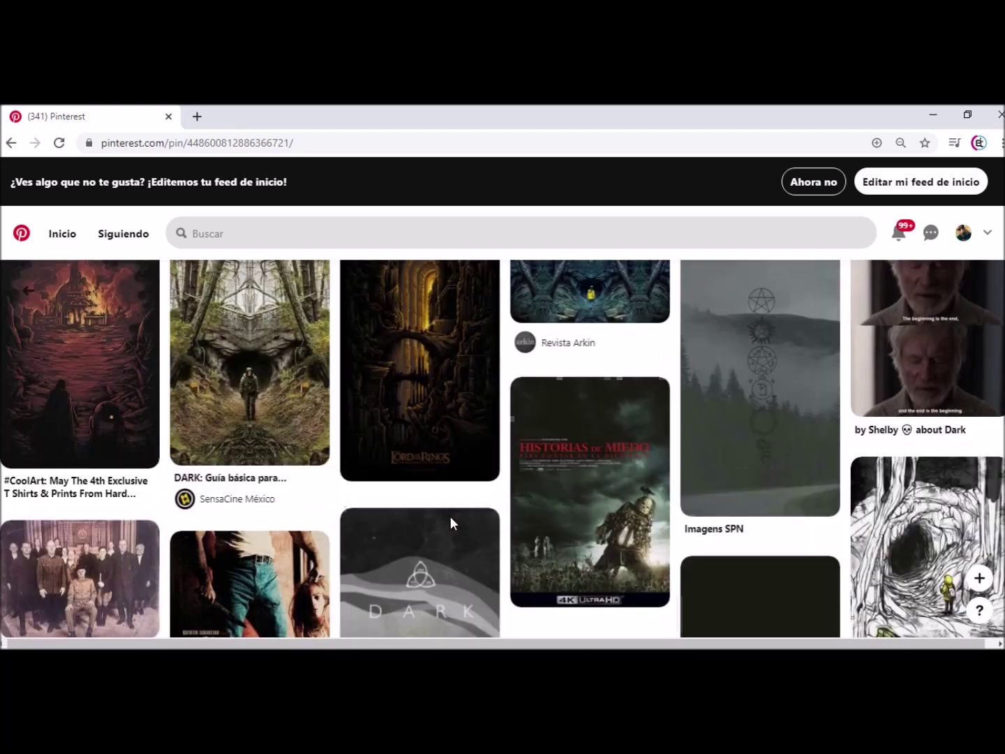
{"action": "scroll", "coordinate": [453, 524], "scroll_direction": "up", "scroll_amount": 5}
{"action": "scroll", "coordinate": [418, 489], "scroll_direction": "up", "scroll_amount": 2}
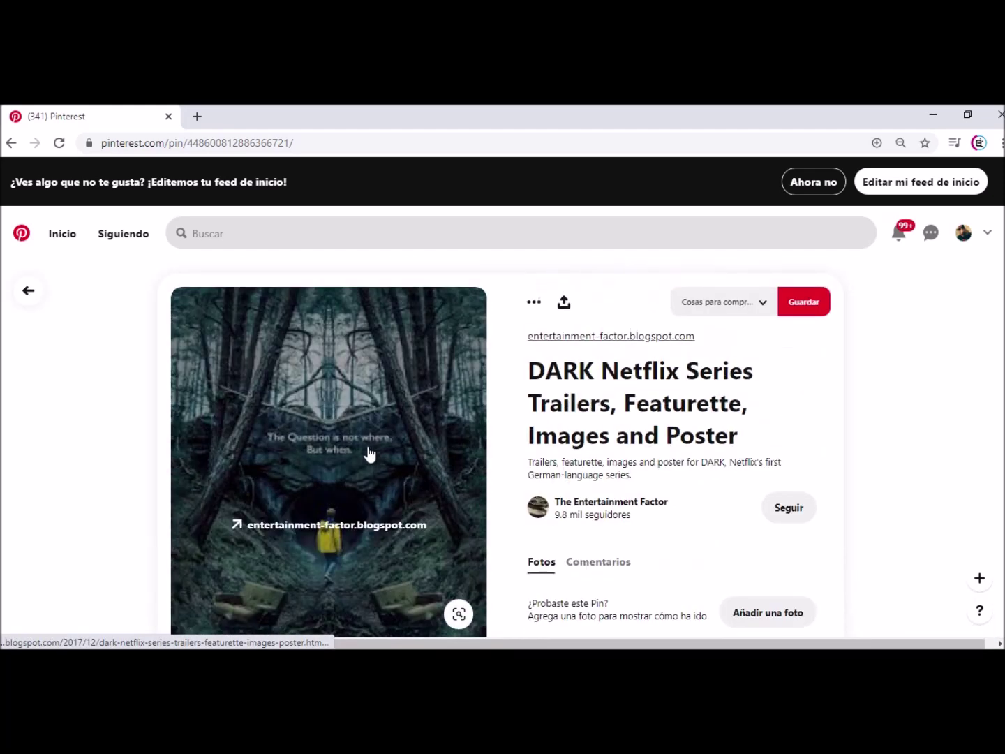
{"action": "scroll", "coordinate": [423, 465], "scroll_direction": "down", "scroll_amount": 3}
{"action": "right_click", "coordinate": [426, 463]}
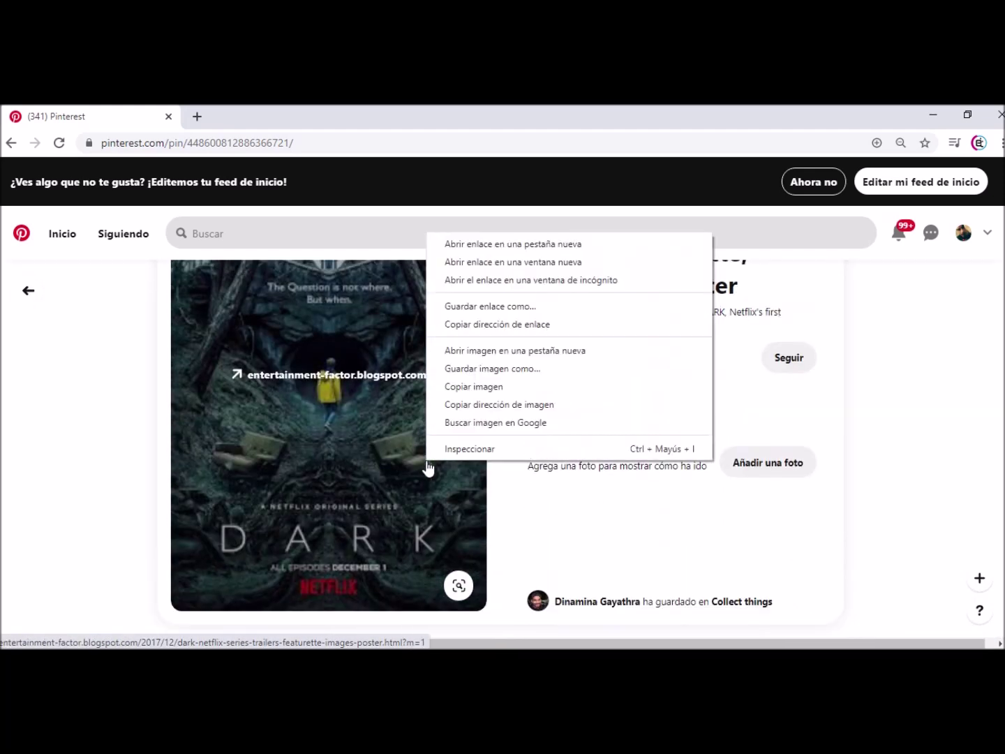
{"action": "left_click", "coordinate": [490, 424]}
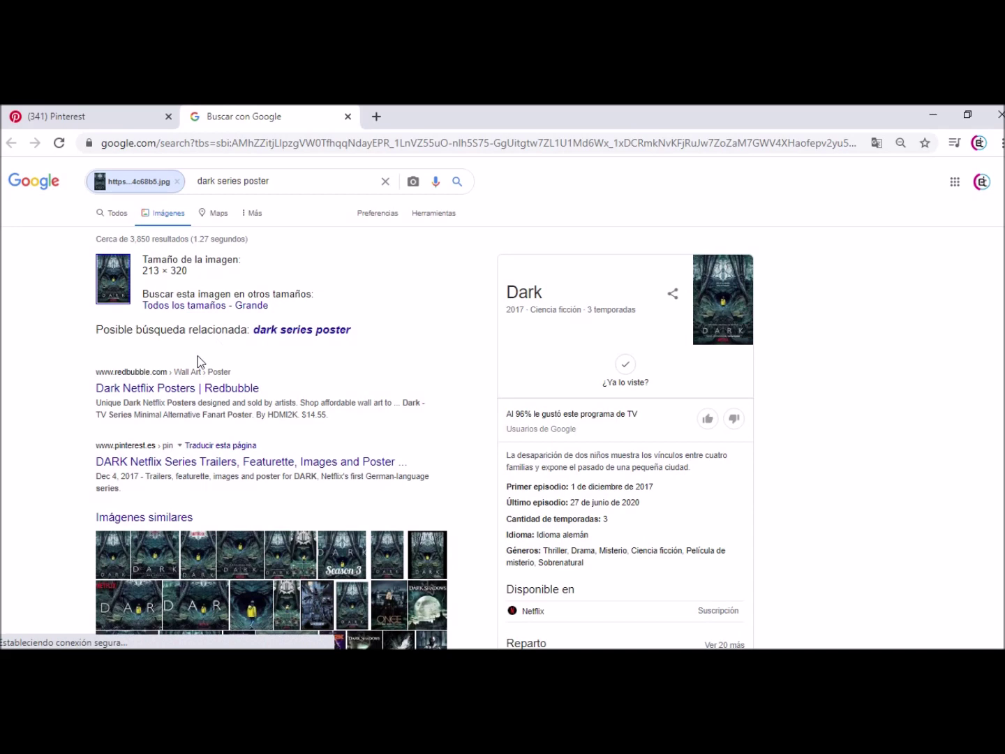
List the poster's other sizes, choose the 1800 × 2700 Quote Catalog version and copy that image.
{"action": "left_click", "coordinate": [198, 310]}
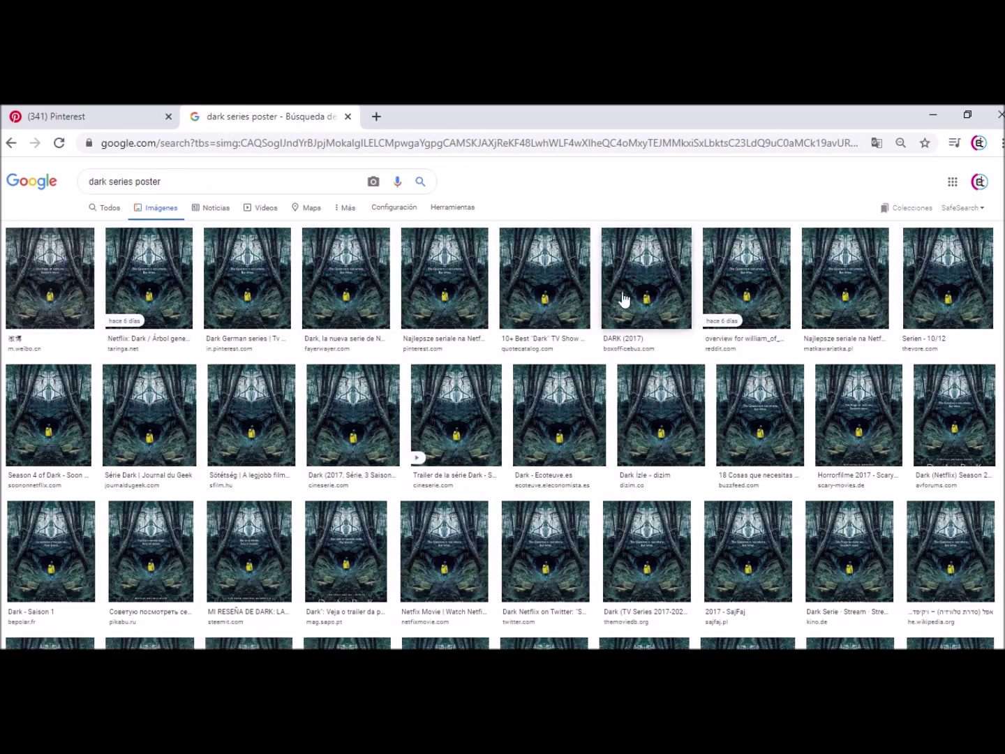
{"action": "left_click", "coordinate": [648, 285]}
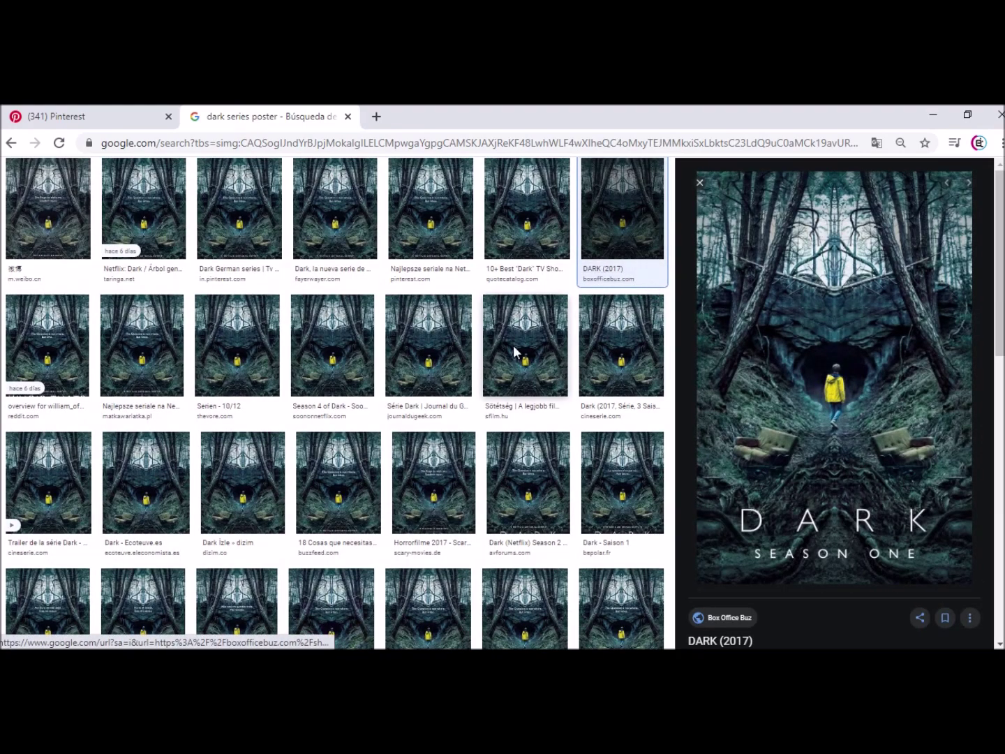
{"action": "left_click", "coordinate": [517, 240]}
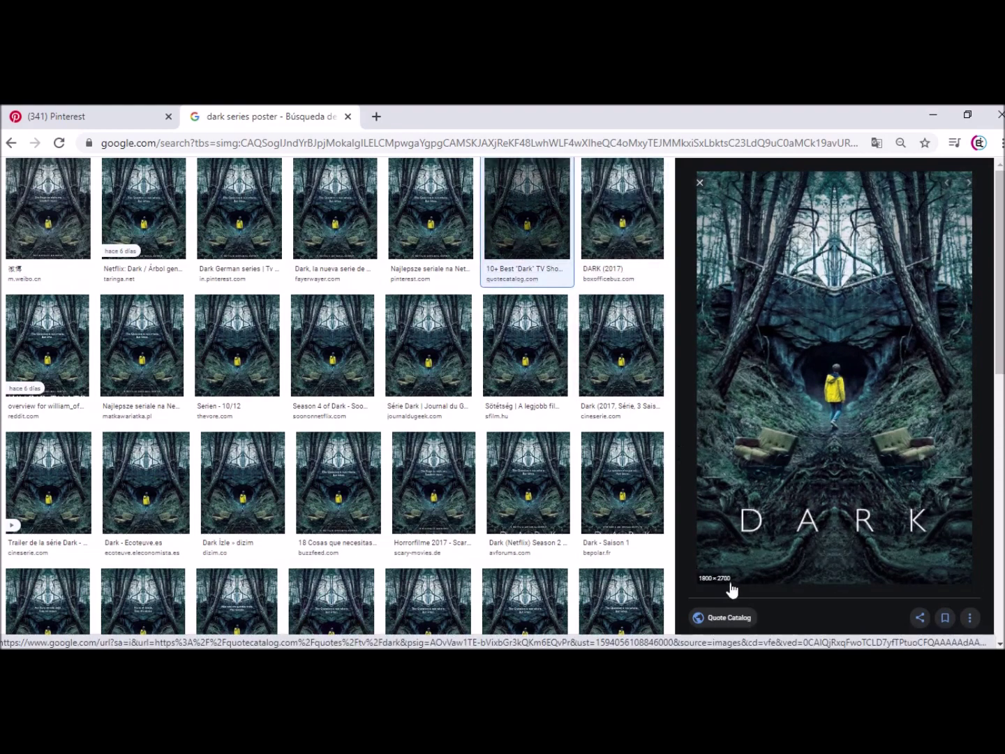
{"action": "right_click", "coordinate": [807, 363]}
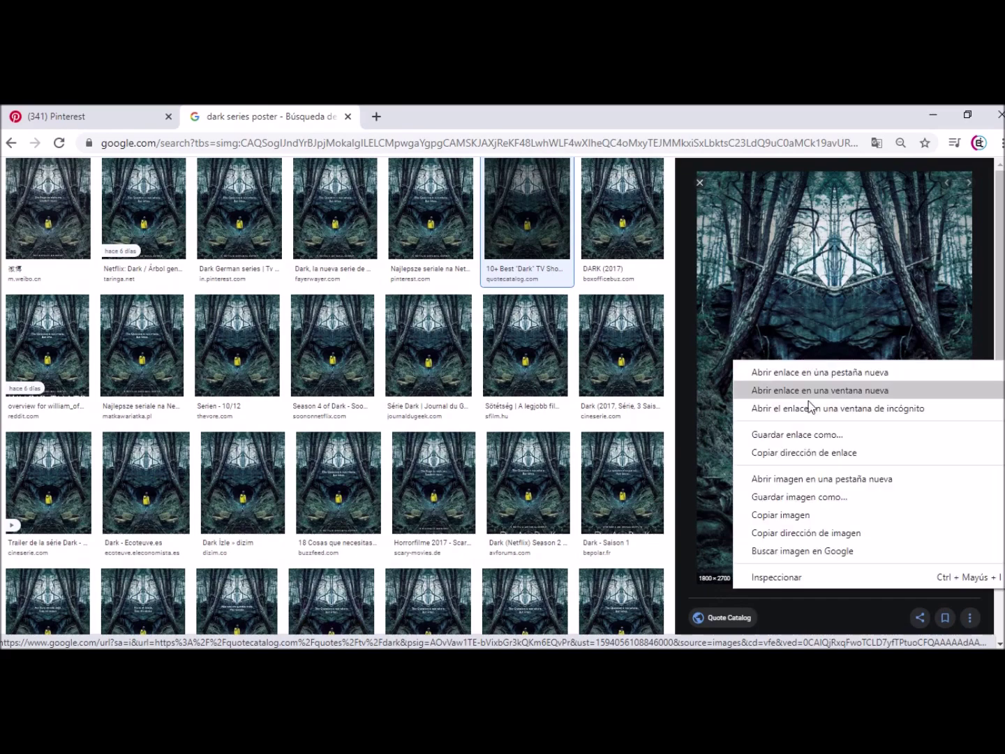
{"action": "left_click", "coordinate": [780, 515]}
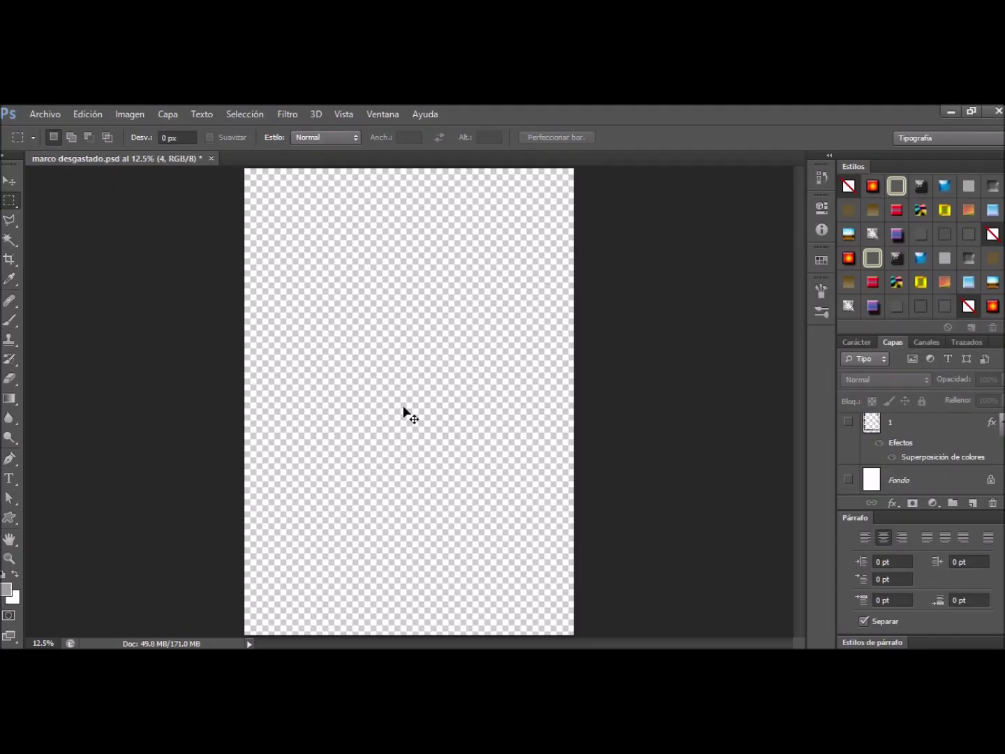
Paste the DARK poster into marco desgastado.psd in Photoshop and enlarge it proportionally to cover most of the canvas.
{"action": "key", "text": "ctrl+v"}
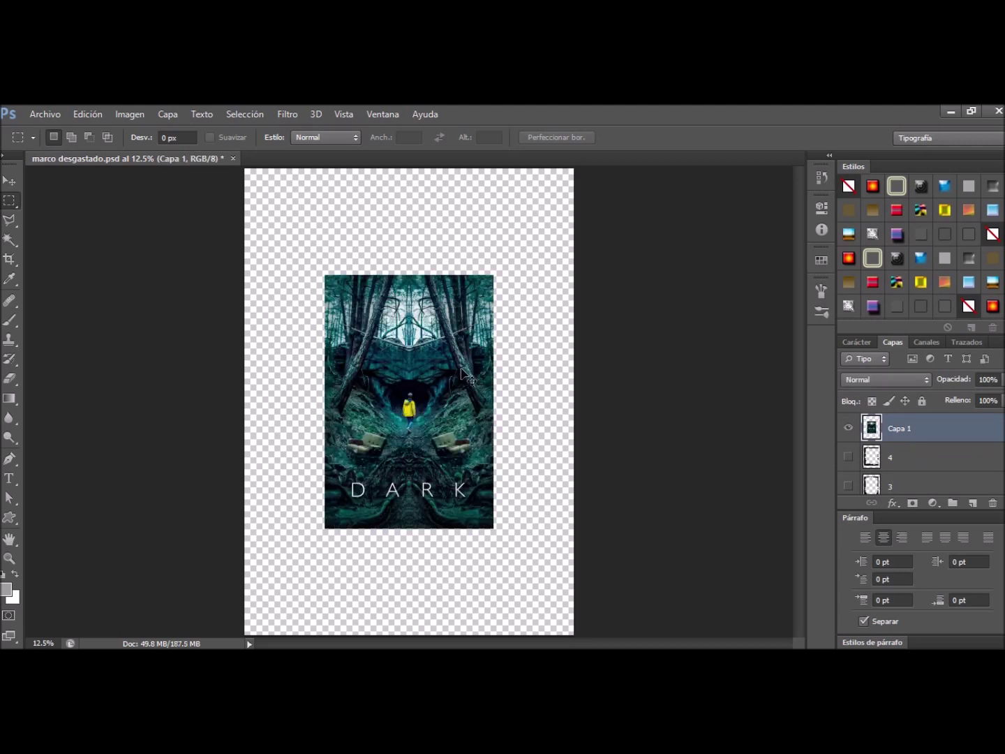
{"action": "key", "text": "ctrl+t"}
{"action": "left_click_drag", "start_coordinate": [493, 274], "coordinate": [543, 186]}
{"action": "left_click_drag", "start_coordinate": [516, 393], "coordinate": [486, 396]}
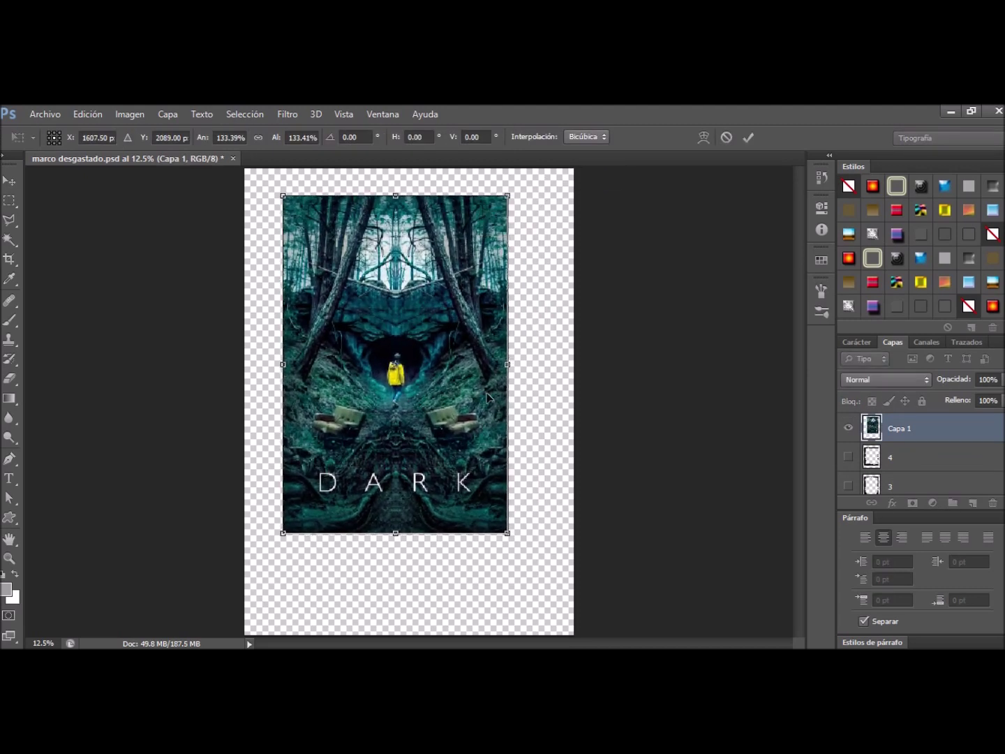
{"action": "left_click_drag", "start_coordinate": [508, 533], "coordinate": [543, 587]}
{"action": "scroll", "coordinate": [507, 534], "scroll_direction": "down", "scroll_amount": 1}
{"action": "scroll", "coordinate": [507, 535], "scroll_direction": "up", "scroll_amount": 2}
{"action": "left_click", "coordinate": [748, 138]}
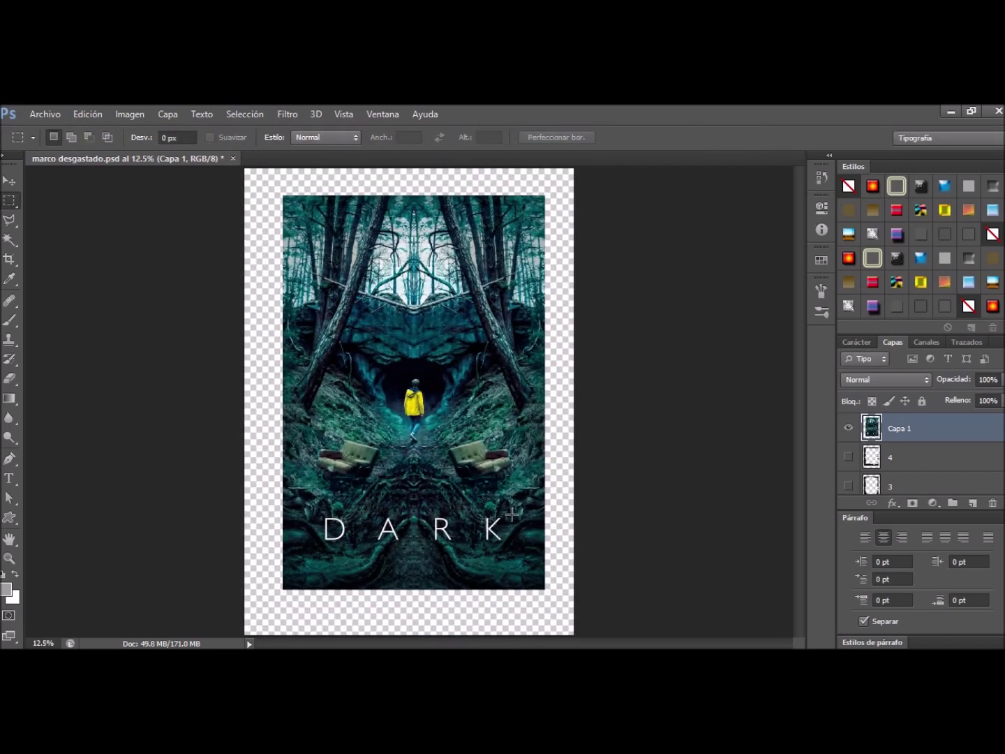
Scale the poster up slightly to about 102% and shift it down a little on the canvas.
{"action": "key", "text": "ctrl+t"}
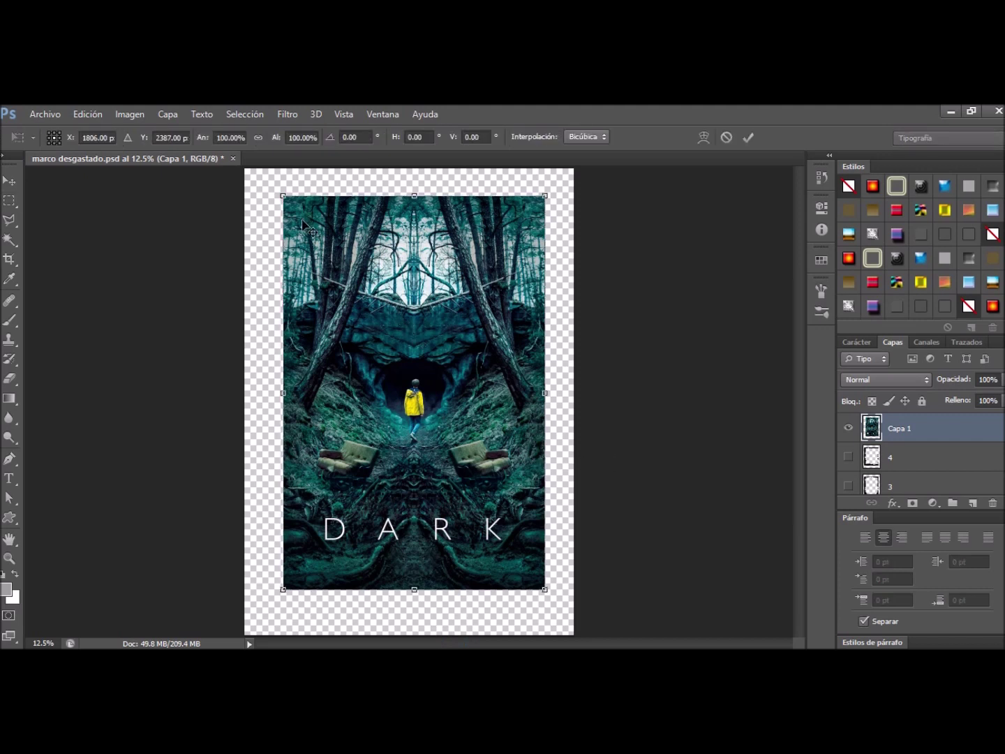
{"action": "left_click_drag", "start_coordinate": [284, 197], "coordinate": [276, 187]}
{"action": "left_click_drag", "start_coordinate": [342, 249], "coordinate": [343, 258]}
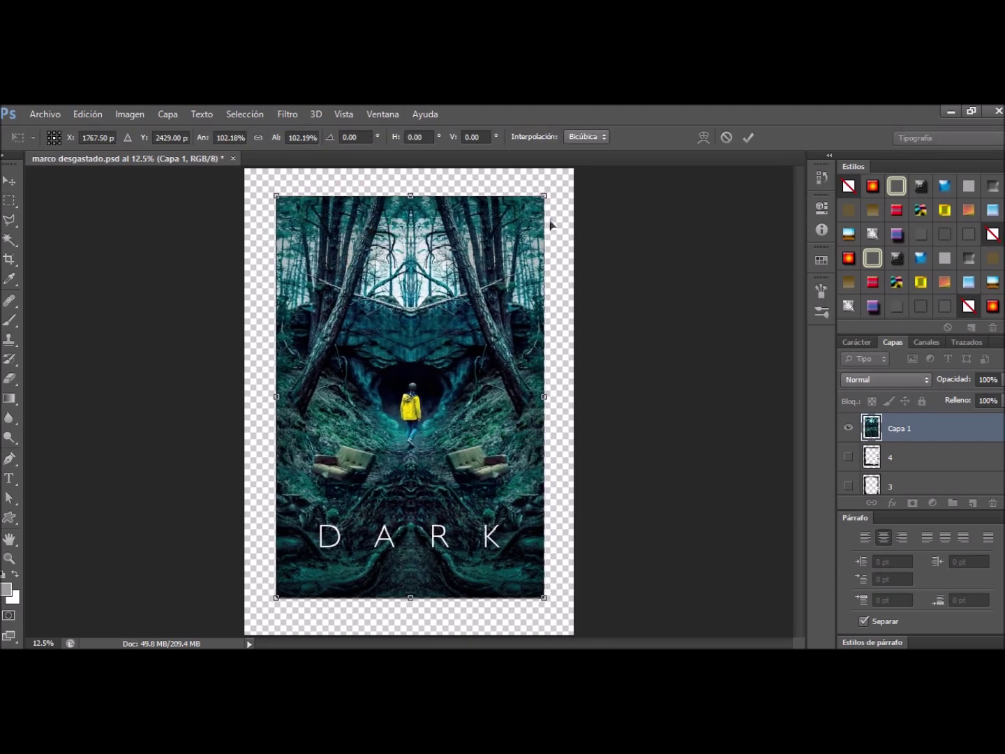
{"action": "left_click", "coordinate": [749, 138]}
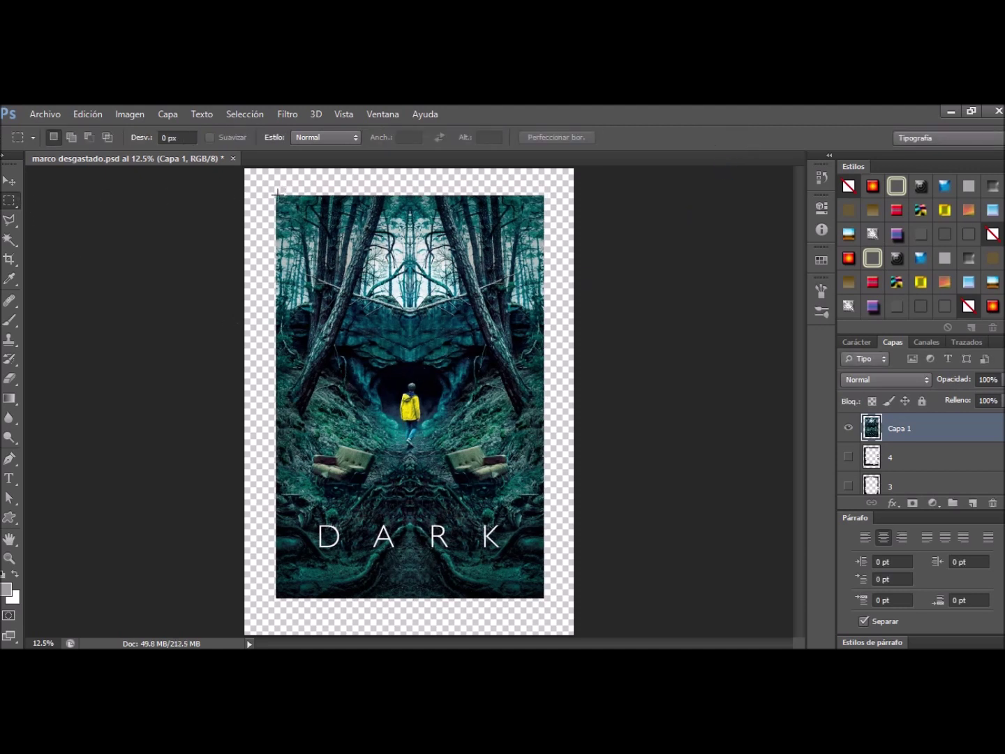
Clear the trial rectangular selection around the poster, move layer Capa 1 above layer 5 and hide it.
{"action": "left_click_drag", "start_coordinate": [276, 195], "coordinate": [543, 596]}
{"action": "key", "text": "ctrl+d"}
{"action": "scroll", "coordinate": [897, 437], "scroll_direction": "up", "scroll_amount": 1}
{"action": "left_click_drag", "start_coordinate": [897, 448], "coordinate": [898, 422]}
{"action": "left_click", "coordinate": [850, 428]}
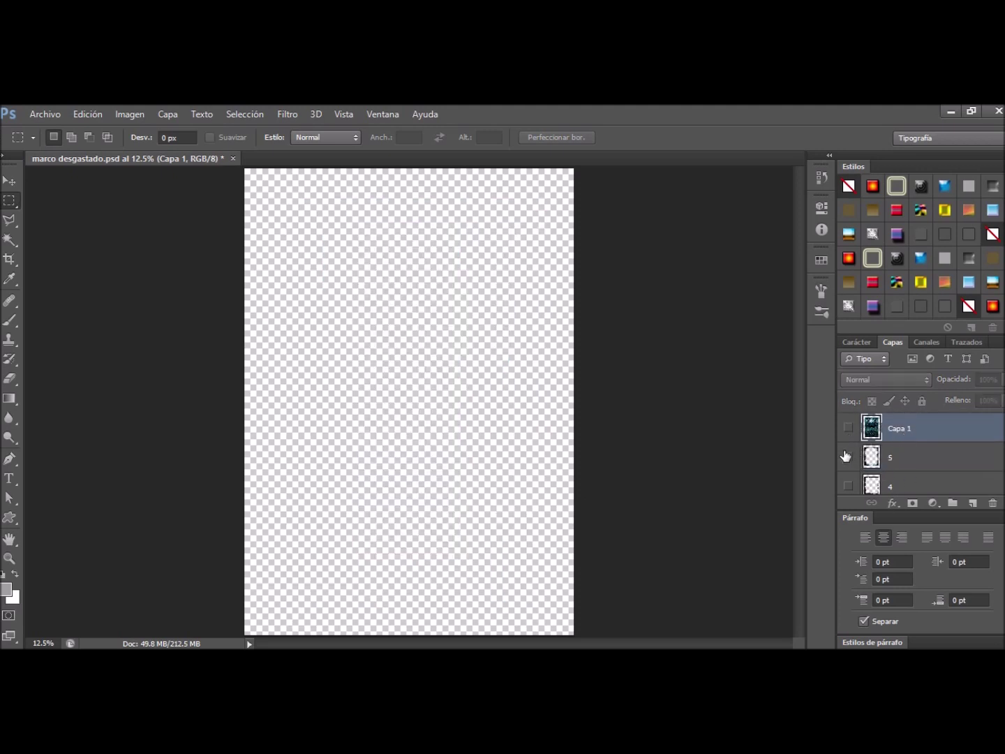
Preview the distressed frame layers 5, 4, 3 and 2 in turn and leave only layer 4 visible.
{"action": "left_click", "coordinate": [848, 458]}
{"action": "left_click", "coordinate": [848, 457]}
{"action": "left_click", "coordinate": [849, 485]}
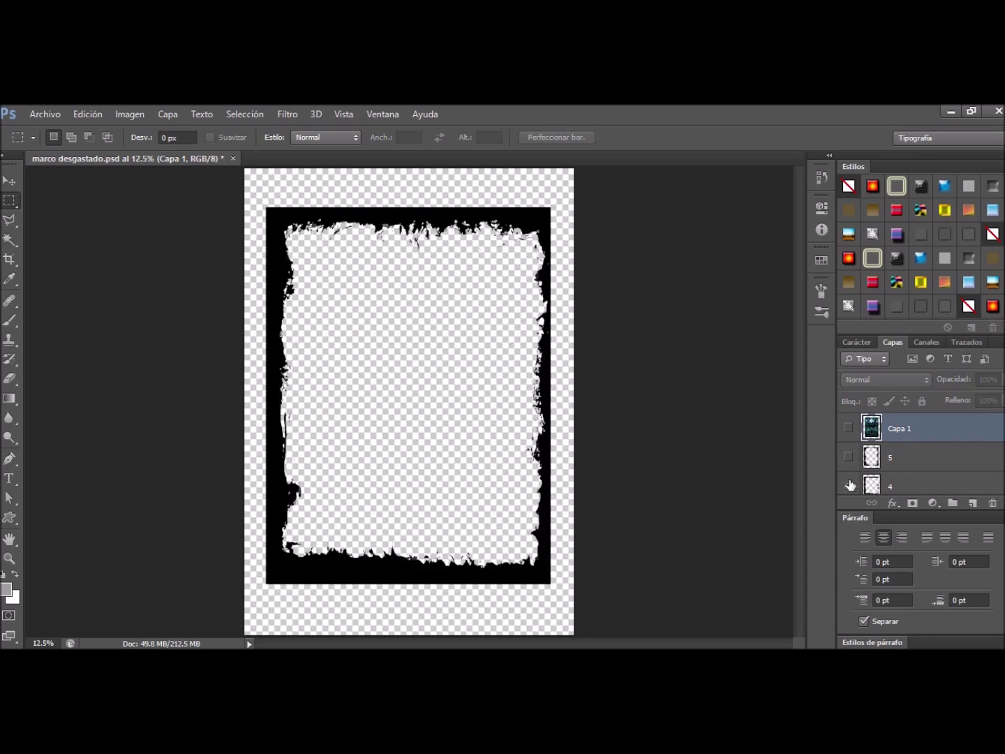
{"action": "left_click", "coordinate": [850, 486]}
{"action": "scroll", "coordinate": [856, 485], "scroll_direction": "down", "scroll_amount": 1}
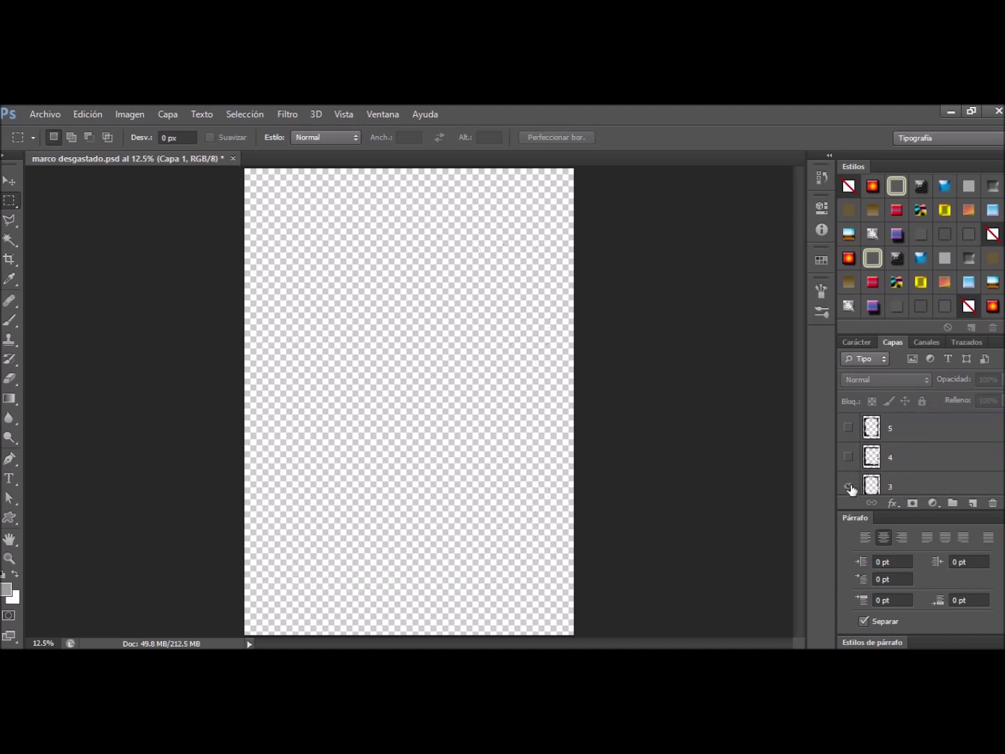
{"action": "left_click", "coordinate": [849, 488]}
{"action": "scroll", "coordinate": [850, 487], "scroll_direction": "down", "scroll_amount": 1}
{"action": "left_click", "coordinate": [849, 486]}
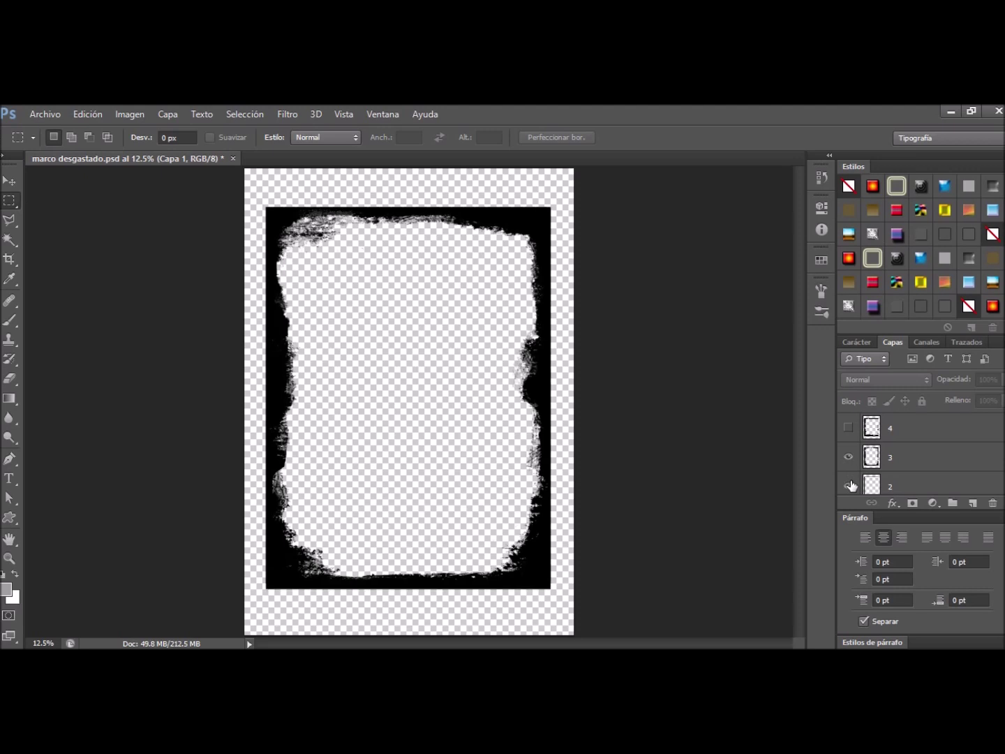
{"action": "left_click", "coordinate": [849, 458]}
{"action": "scroll", "coordinate": [864, 468], "scroll_direction": "up", "scroll_amount": 1}
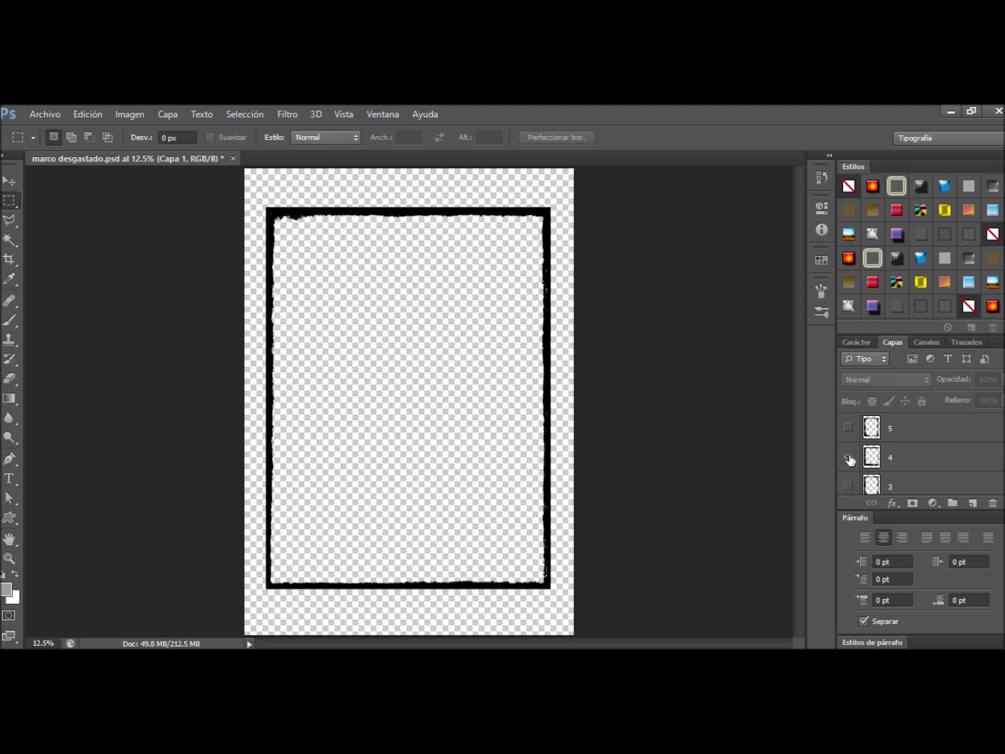
{"action": "left_click", "coordinate": [849, 457]}
{"action": "scroll", "coordinate": [855, 461], "scroll_direction": "down", "scroll_amount": 2}
{"action": "left_click", "coordinate": [850, 458]}
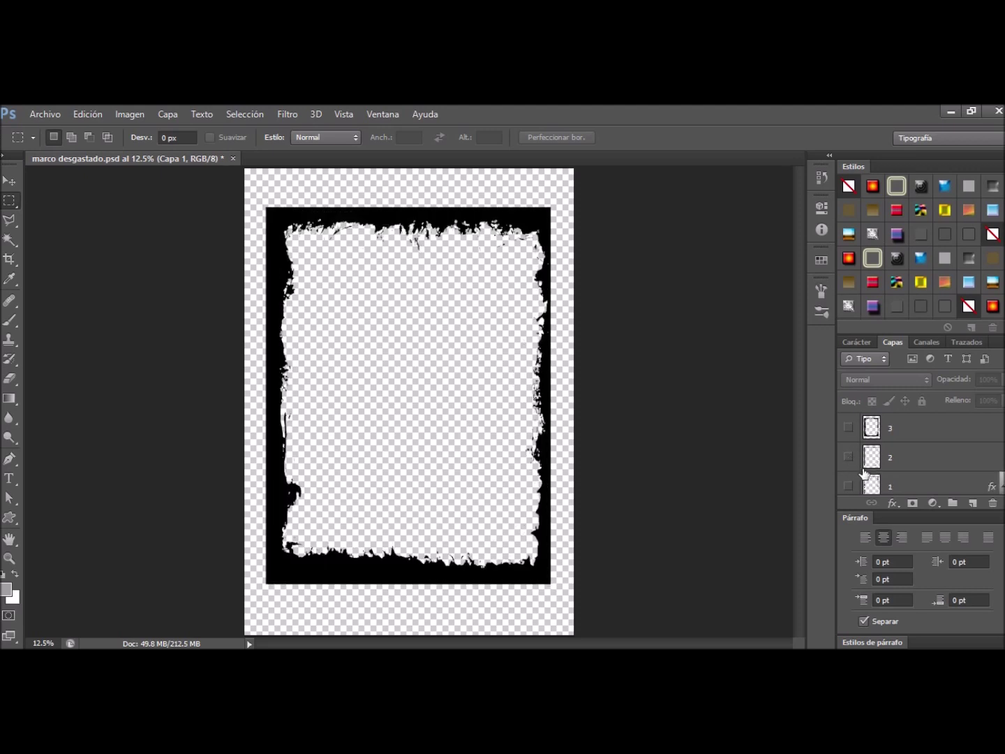
Move frame layer 4 above Capa 1 and make the poster on Capa 1 visible.
{"action": "scroll", "coordinate": [864, 474], "scroll_direction": "up", "scroll_amount": 2}
{"action": "scroll", "coordinate": [878, 425], "scroll_direction": "up", "scroll_amount": 1}
{"action": "left_click_drag", "start_coordinate": [879, 487], "coordinate": [879, 423]}
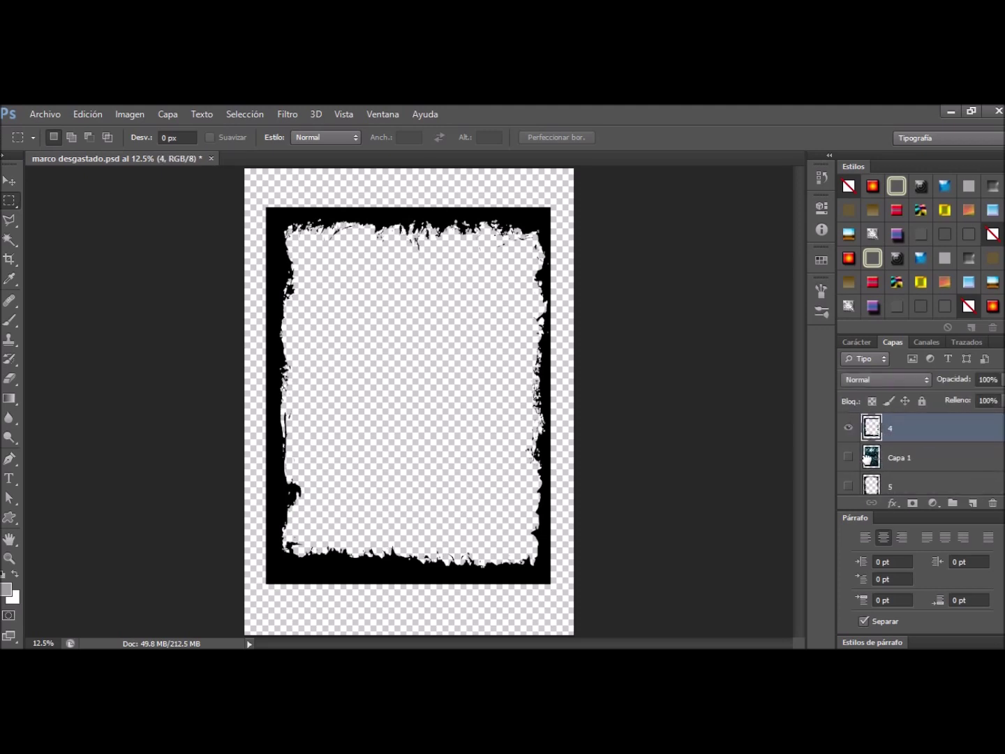
{"action": "left_click", "coordinate": [849, 458]}
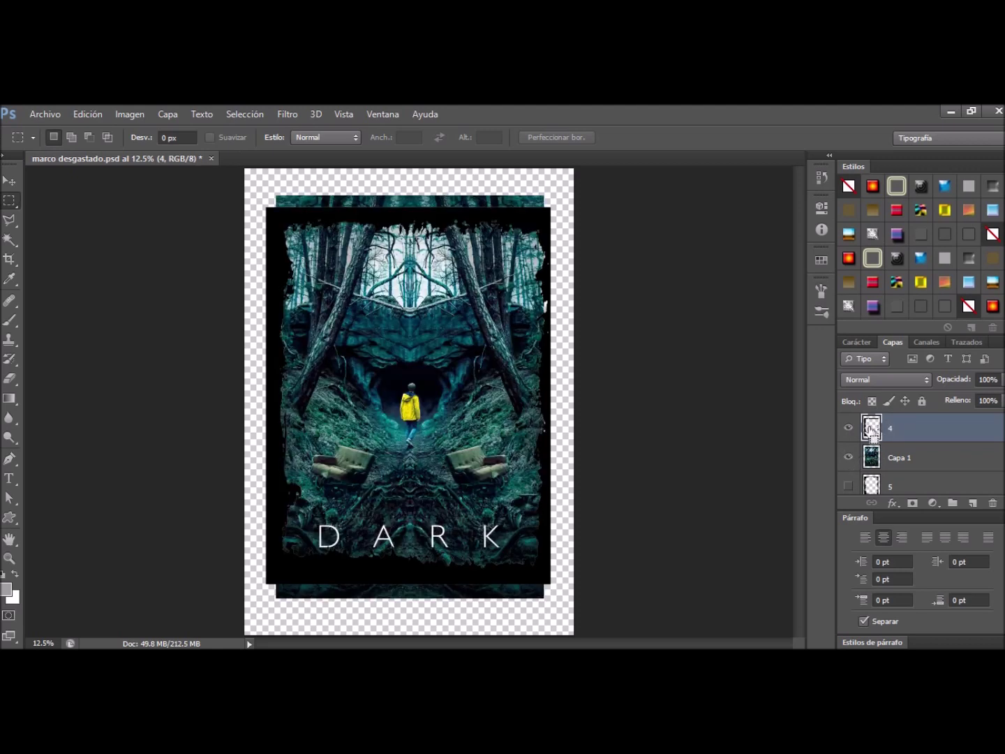
Align frame 4 with the poster's upper-left corner and scale it to 94.05% width and 106.82% height to match the poster.
{"action": "key", "text": "ctrl+t"}
{"action": "left_click_drag", "start_coordinate": [348, 181], "coordinate": [297, 210]}
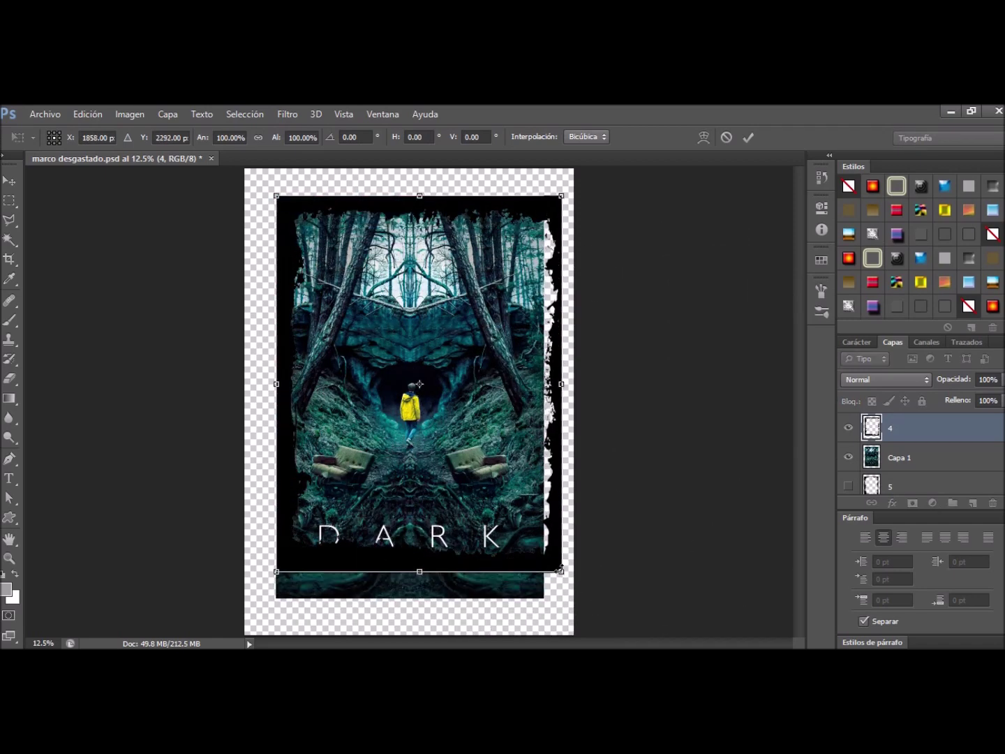
{"action": "left_click_drag", "start_coordinate": [561, 572], "coordinate": [544, 599]}
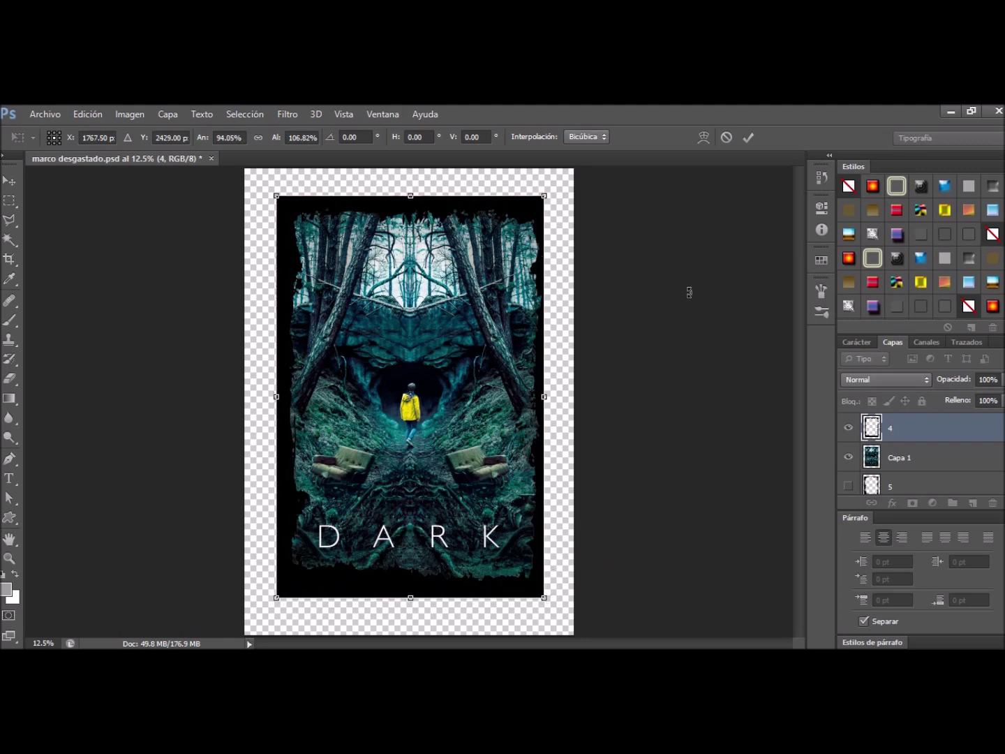
{"action": "left_click", "coordinate": [748, 137]}
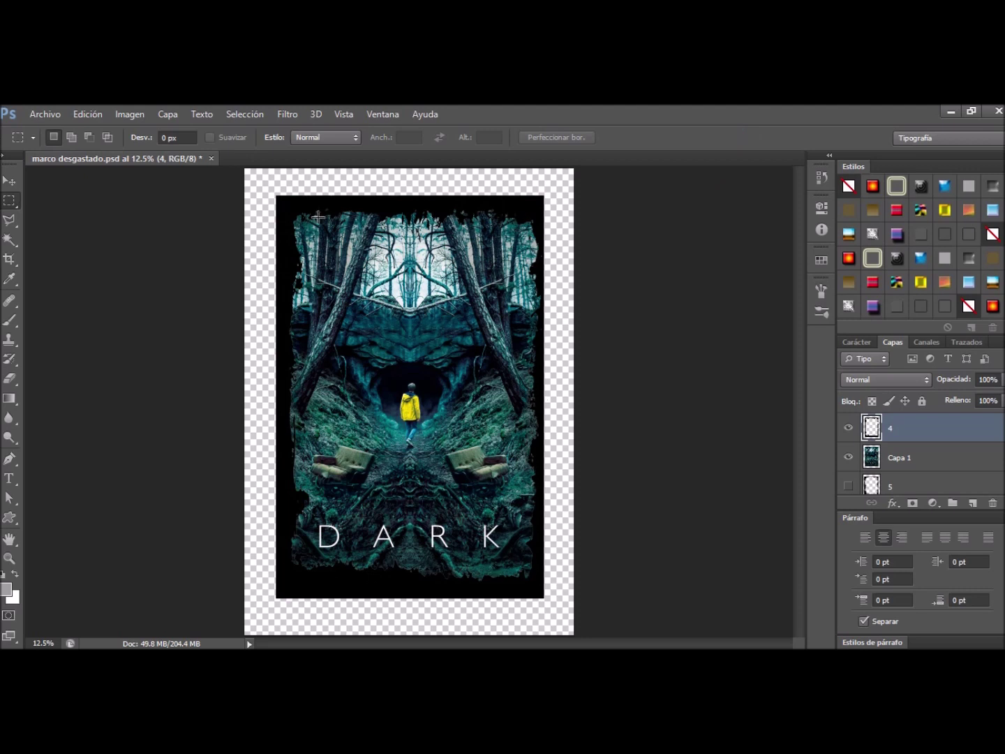
Load frame 4's shape as a selection, delete that area from Capa 1, hide layer 4 and clear the selection.
{"action": "left_click", "coordinate": [872, 428], "text": "ctrl"}
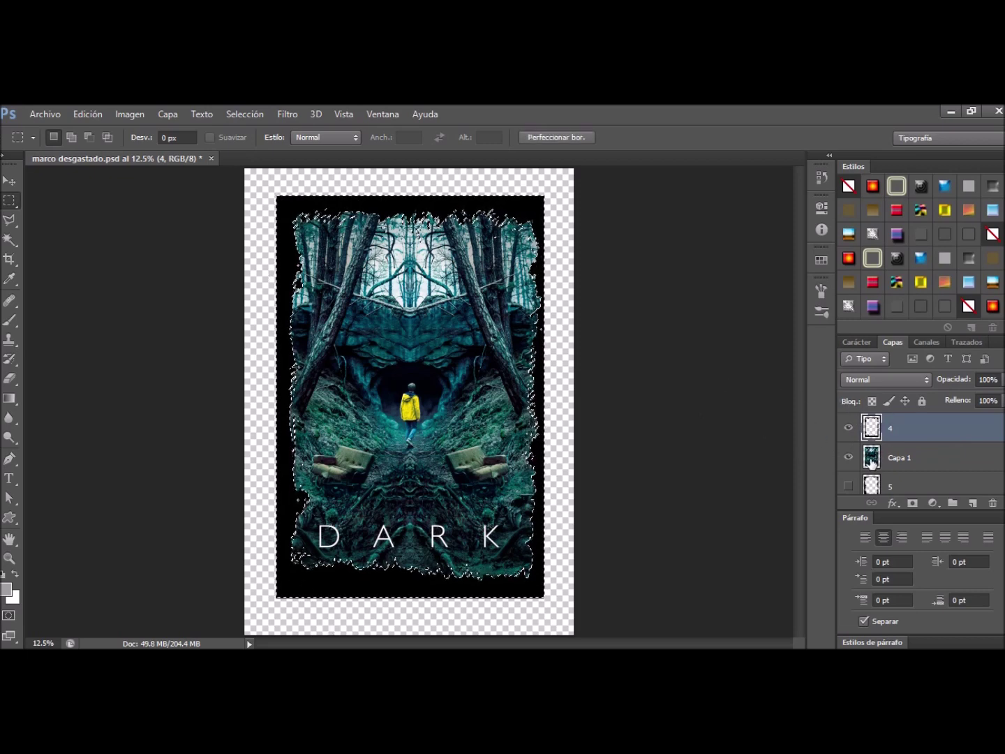
{"action": "left_click", "coordinate": [871, 463]}
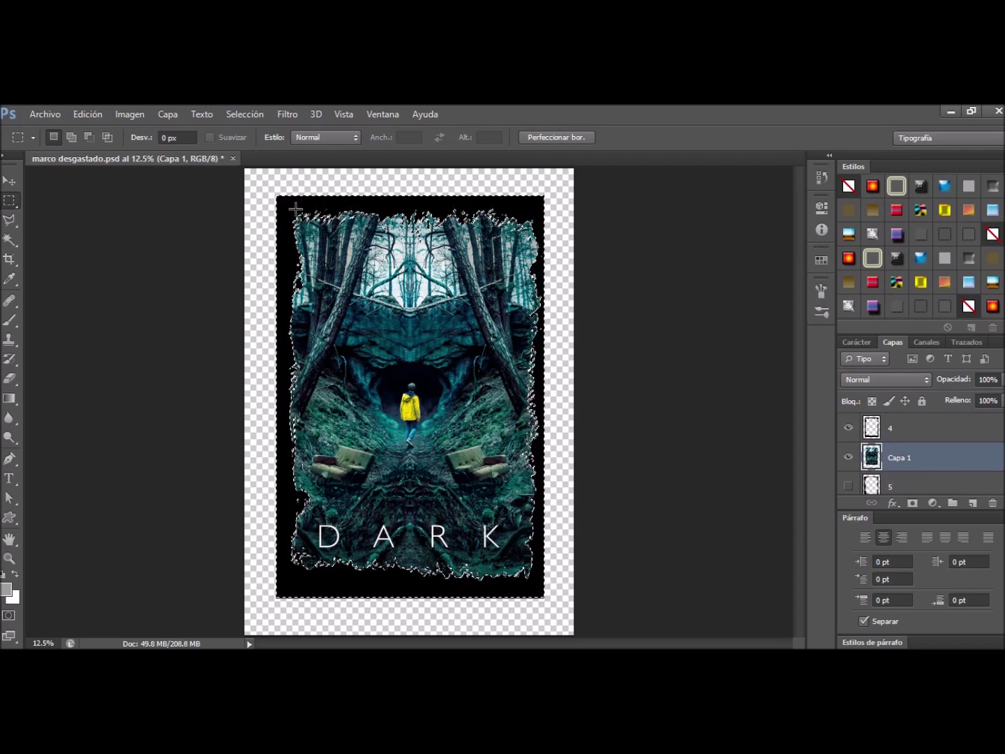
{"action": "left_click", "coordinate": [849, 430]}
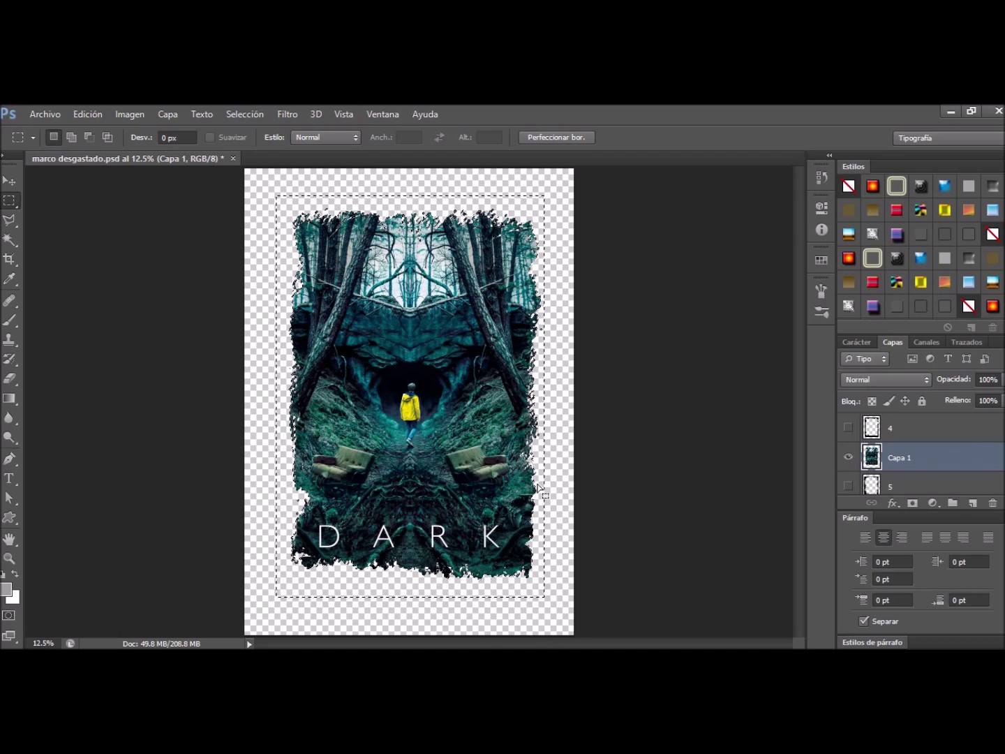
{"action": "key", "text": "ctrl+d"}
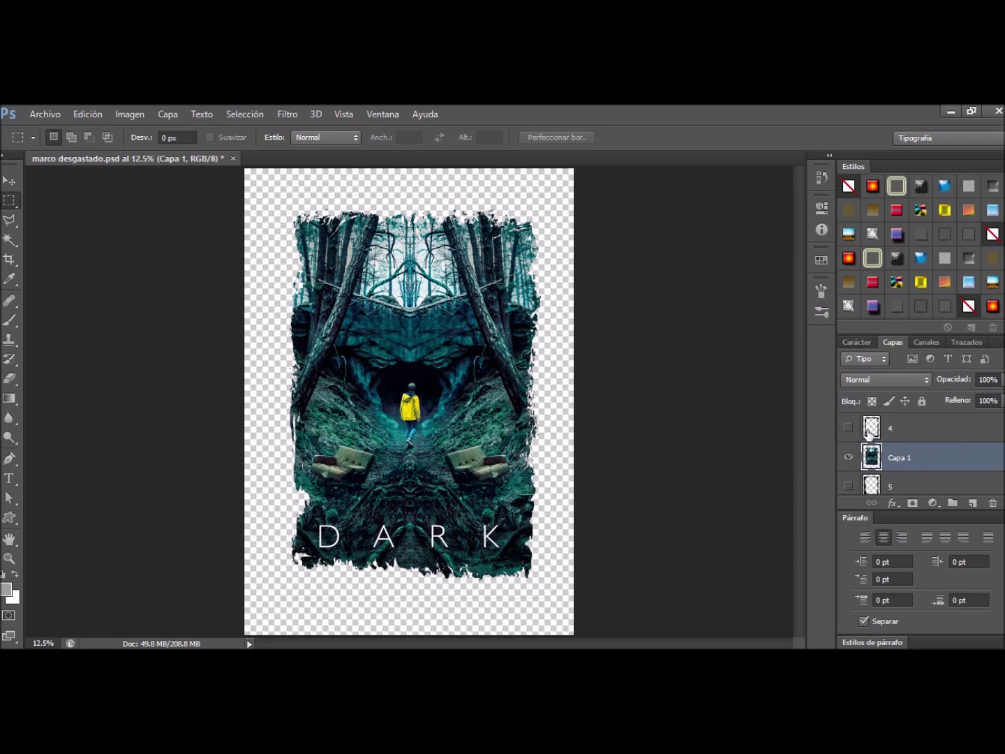
Add a solid color fill layer in black (000000) directly above the Fondo layer.
{"action": "scroll", "coordinate": [929, 455], "scroll_direction": "down", "scroll_amount": 5}
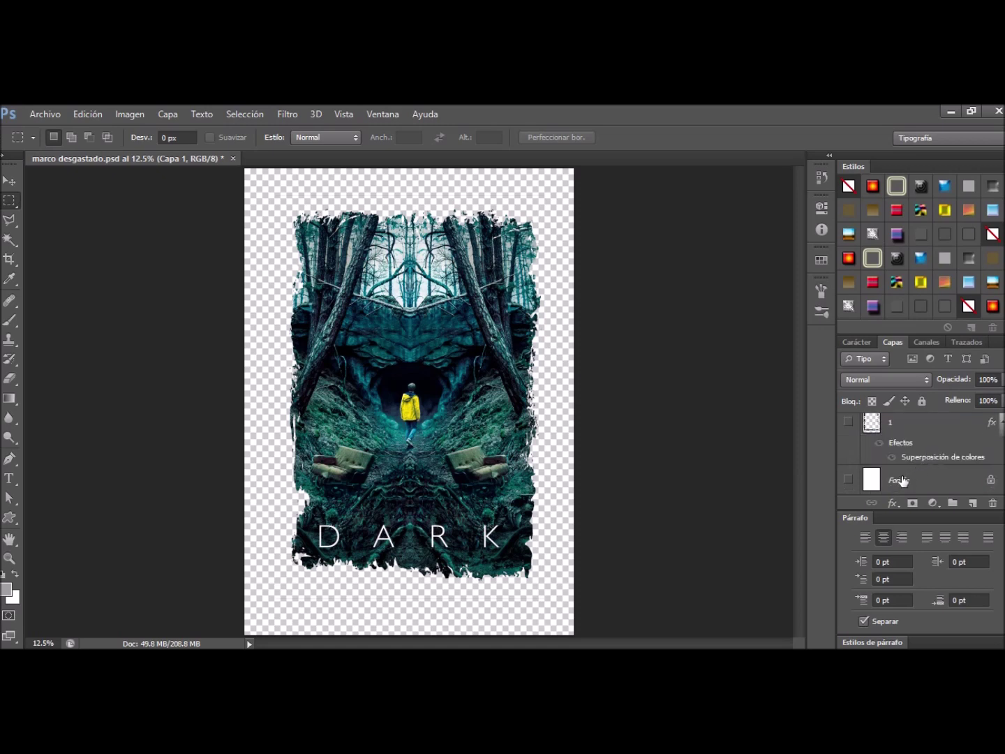
{"action": "left_click", "coordinate": [902, 481]}
{"action": "left_click", "coordinate": [933, 503]}
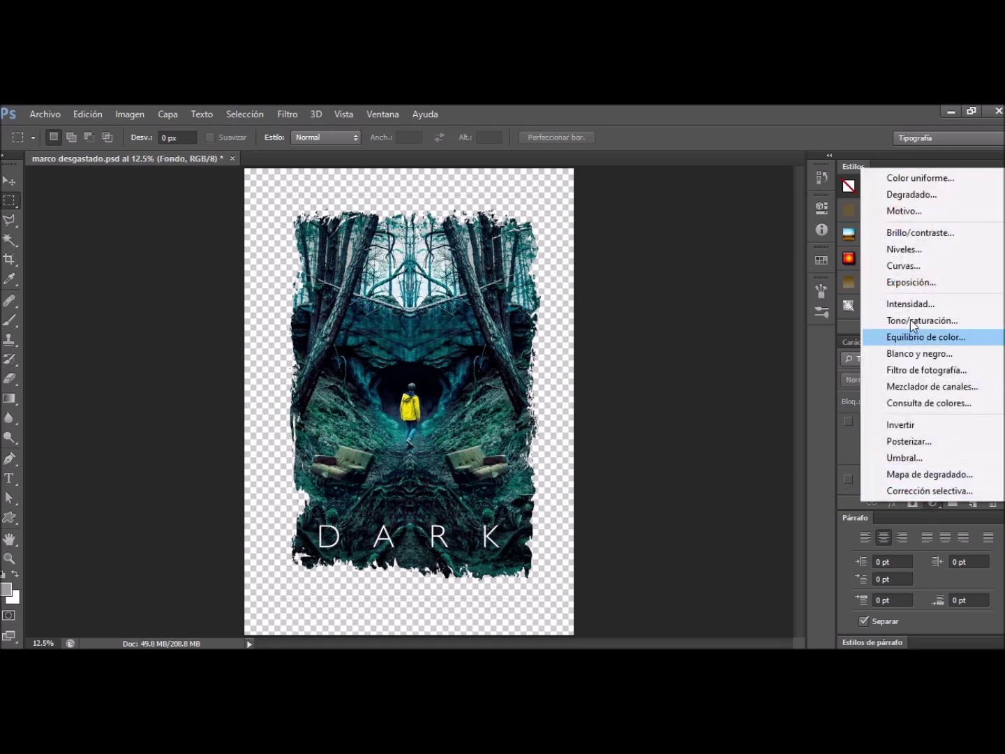
{"action": "left_click", "coordinate": [917, 179]}
{"action": "left_click_drag", "start_coordinate": [669, 533], "coordinate": [626, 604]}
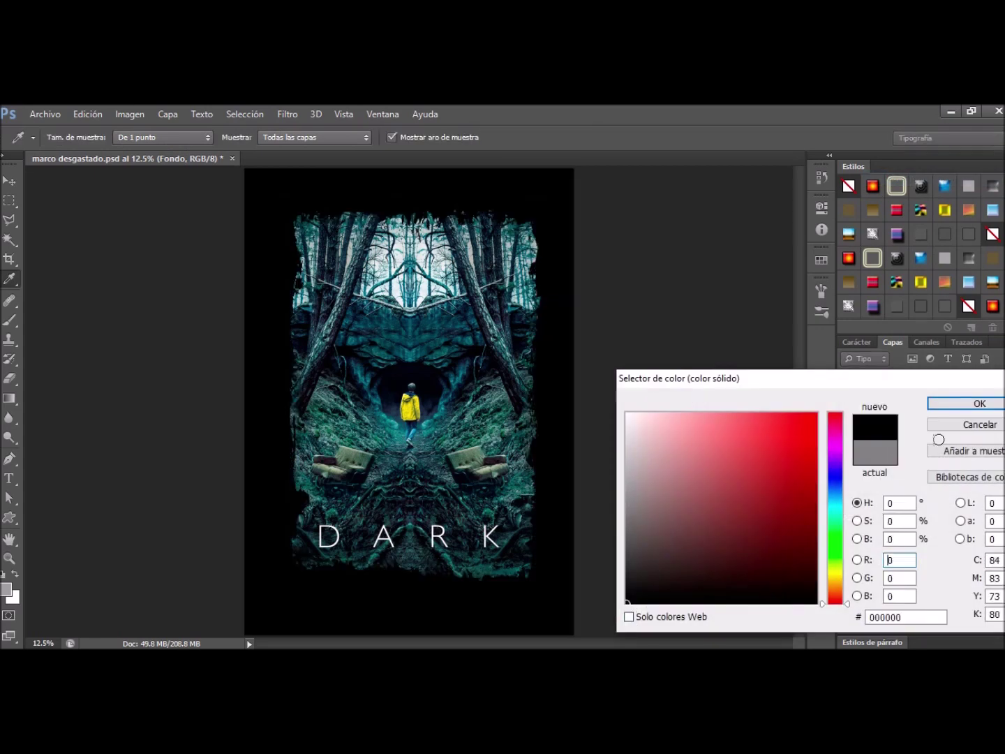
{"action": "left_click", "coordinate": [949, 404]}
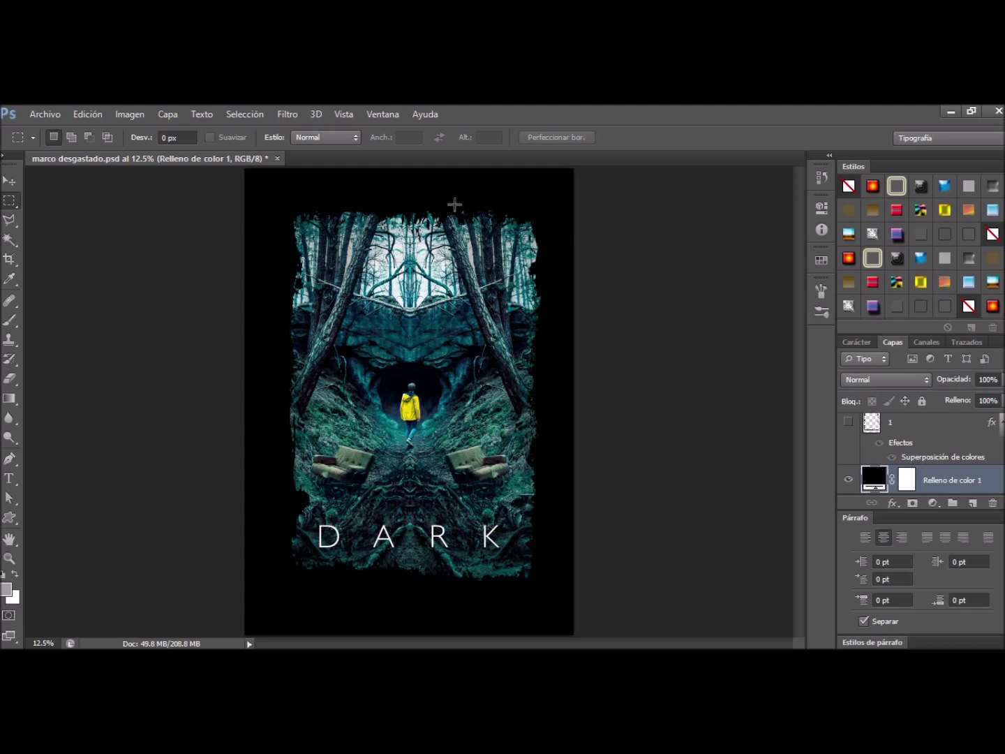
Restore the uncut poster without the black fill, and place frame layer 1 visibly directly above Capa 1.
{"action": "scroll", "coordinate": [935, 481], "scroll_direction": "up", "scroll_amount": 2}
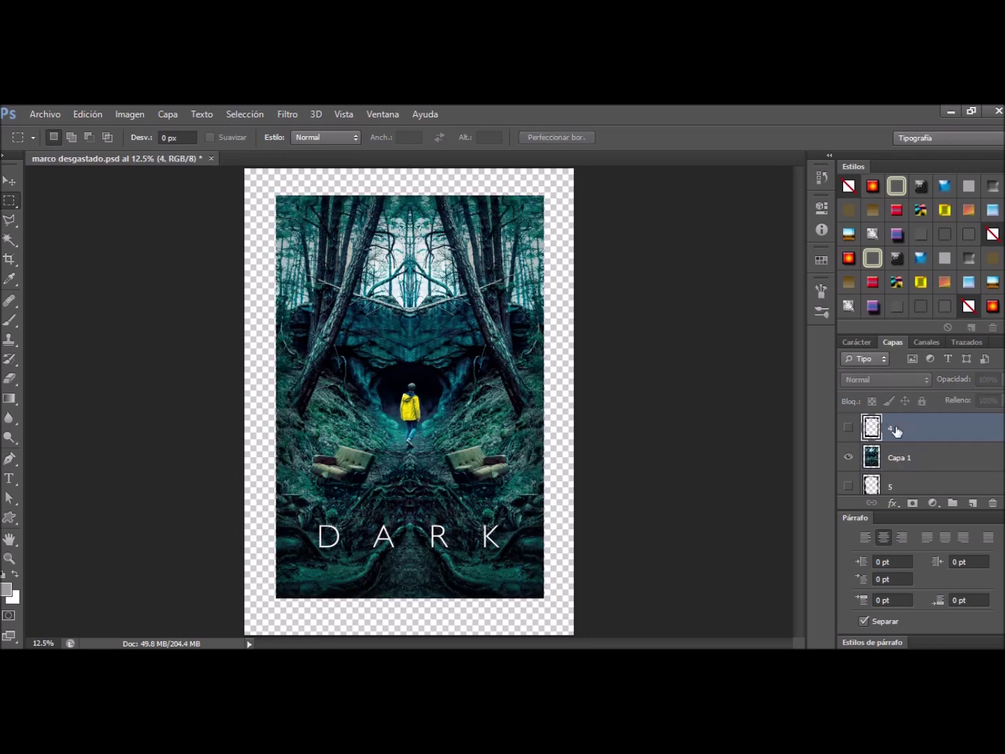
{"action": "scroll", "coordinate": [901, 468], "scroll_direction": "down", "scroll_amount": 3}
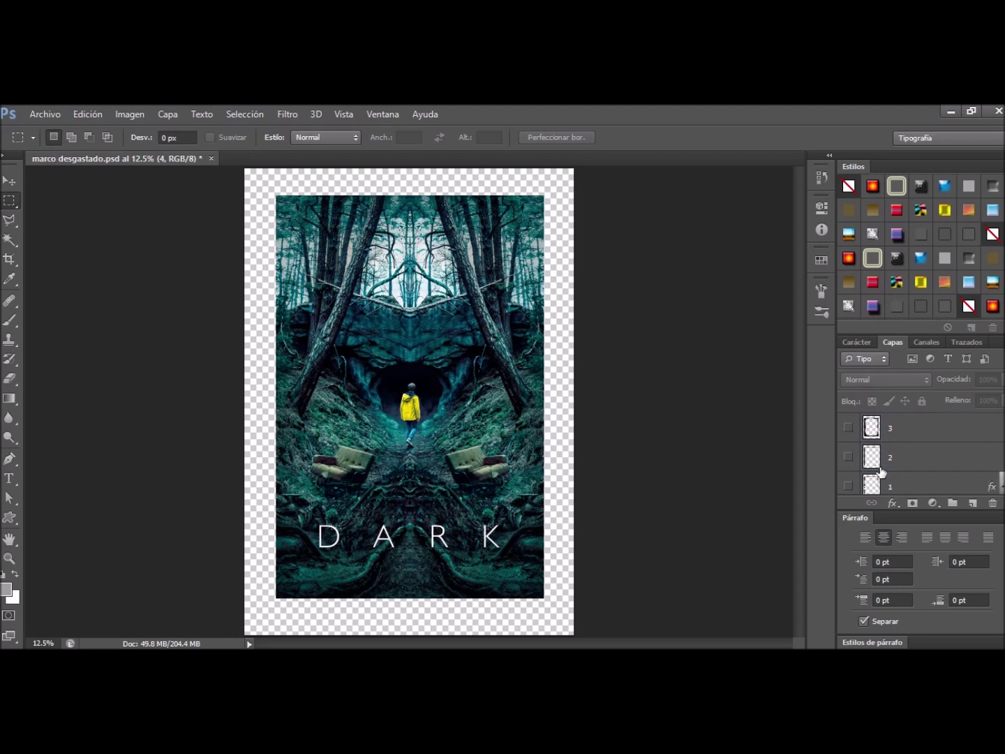
{"action": "scroll", "coordinate": [906, 489], "scroll_direction": "up", "scroll_amount": 3}
{"action": "scroll", "coordinate": [911, 413], "scroll_direction": "down", "scroll_amount": 3}
{"action": "left_click", "coordinate": [905, 417]}
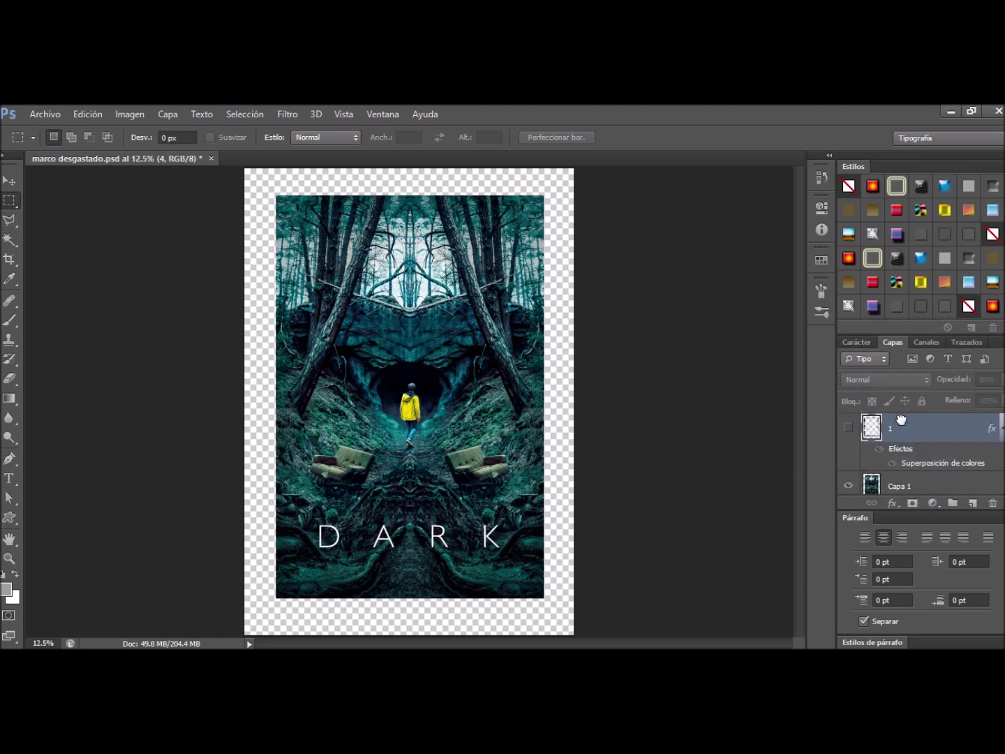
{"action": "left_click", "coordinate": [849, 428]}
Align frame 1 with the poster's upper-left corner and scale it to 94.05% width and 106.74% height to match the poster.
{"action": "key", "text": "ctrl+t"}
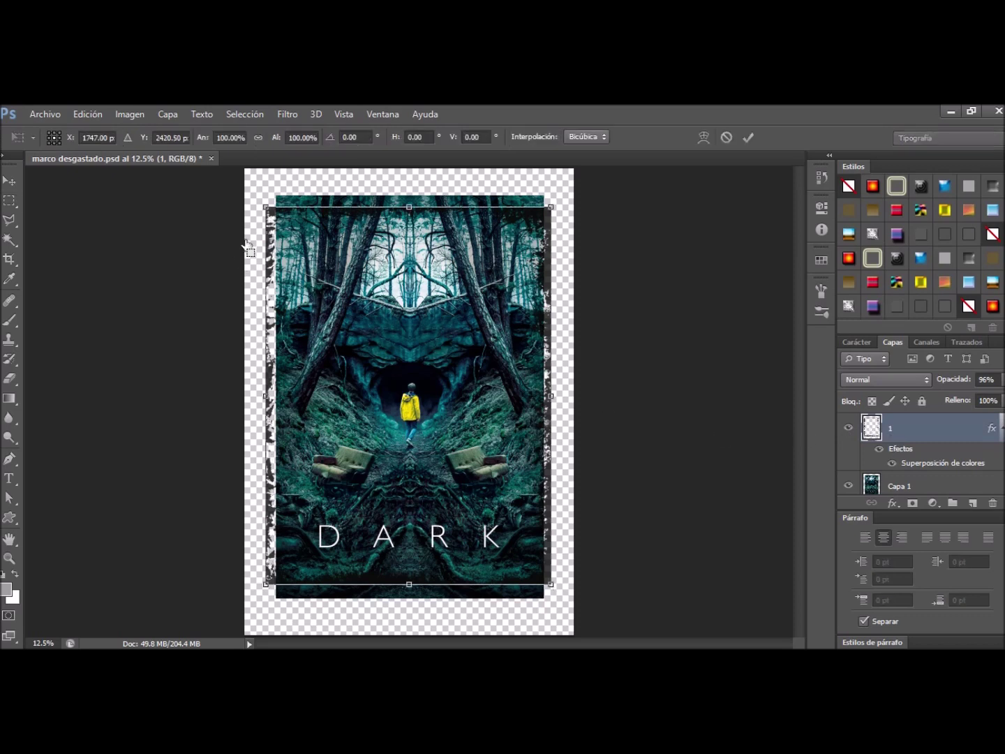
{"action": "mouse_move", "coordinate": [277, 222]}
{"action": "left_mouse_down"}
{"action": "mouse_move", "coordinate": [341, 223]}
{"action": "mouse_move", "coordinate": [286, 210]}
{"action": "left_mouse_up"}
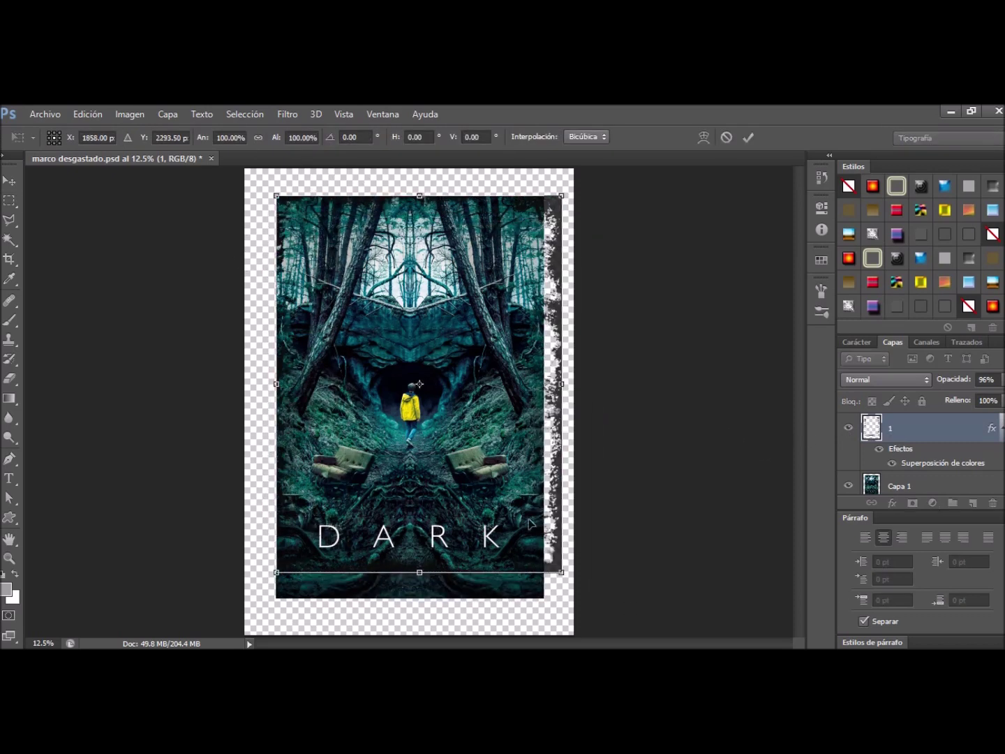
{"action": "left_click_drag", "start_coordinate": [563, 572], "coordinate": [556, 580]}
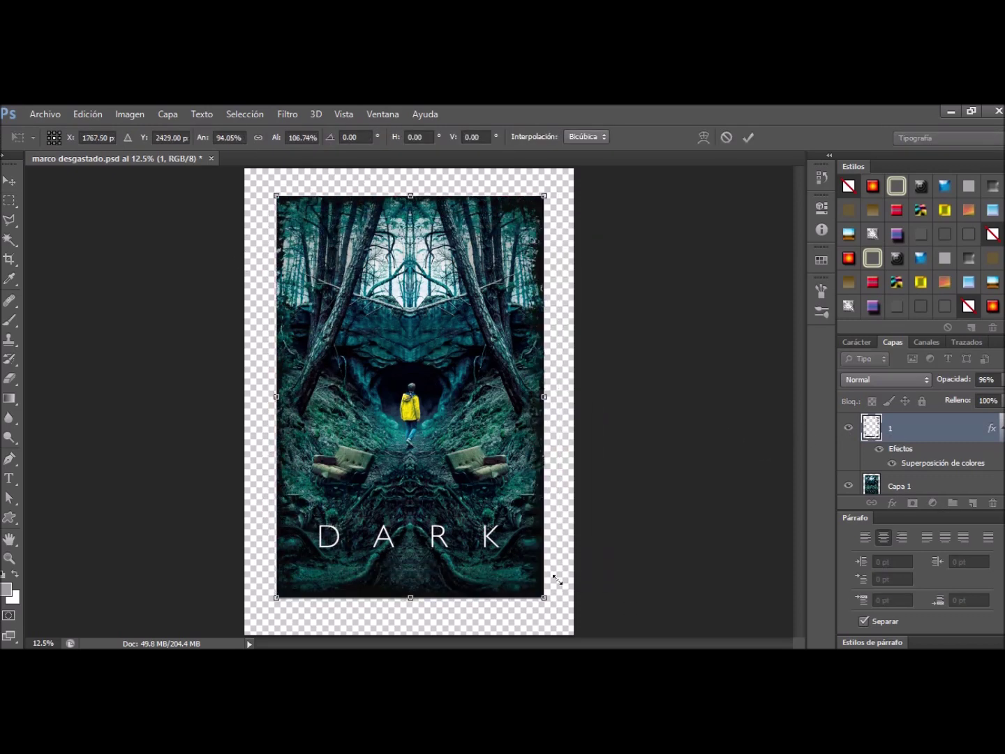
{"action": "left_click", "coordinate": [747, 138]}
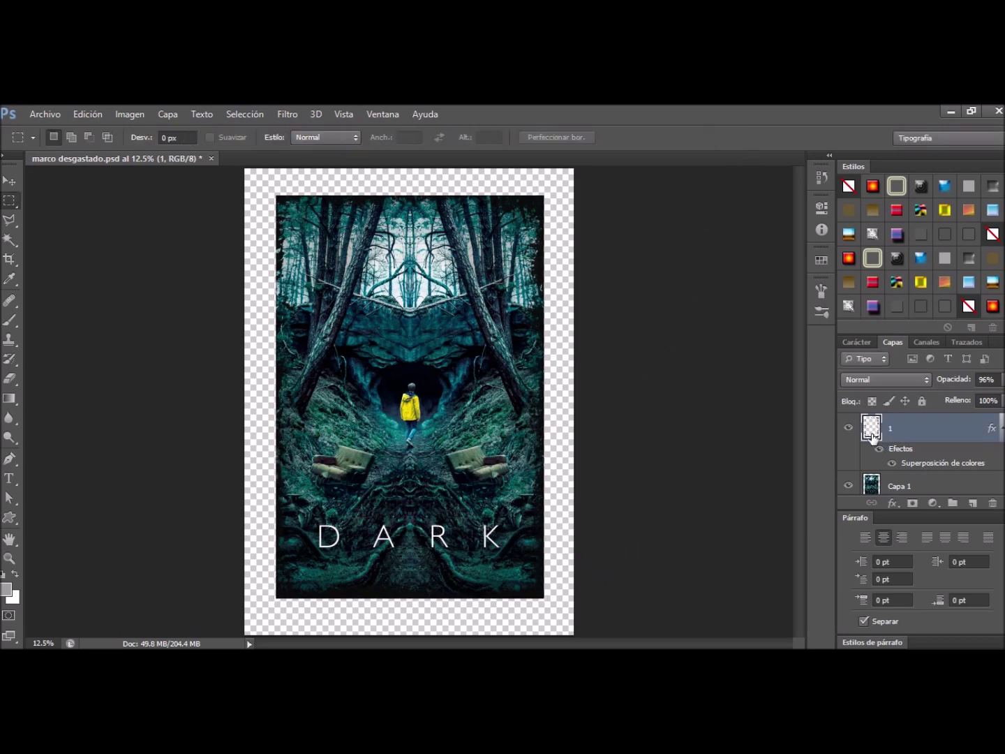
Load frame 1's shape as a selection, delete that area from Capa 1, clear the selection and hide layer 1.
{"action": "left_click", "coordinate": [871, 436], "text": "ctrl"}
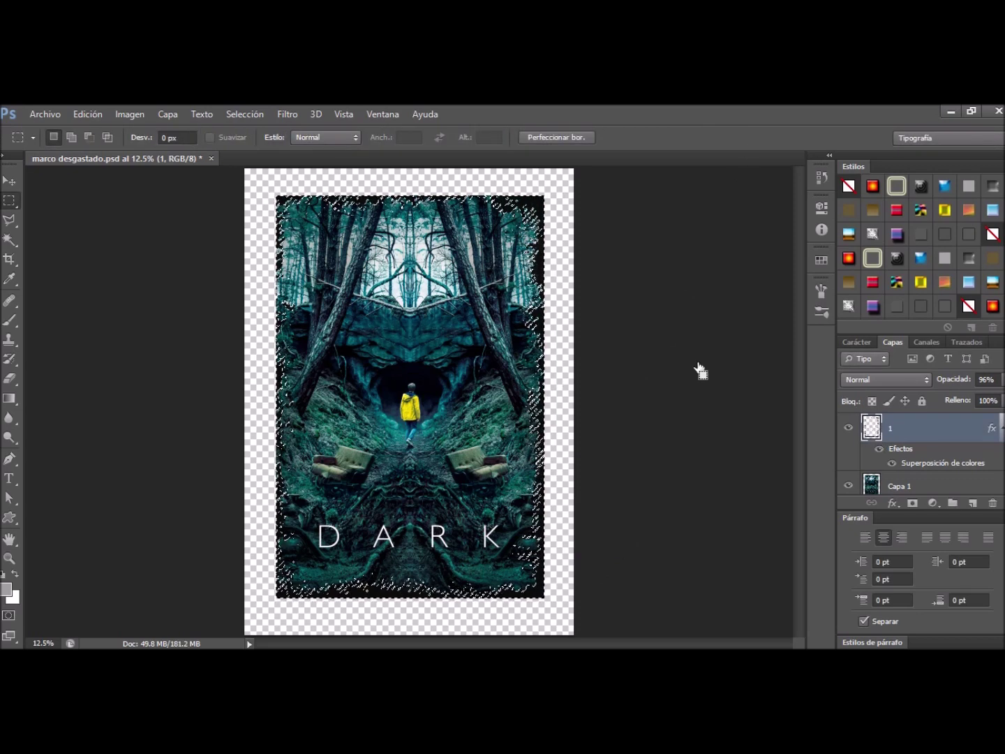
{"action": "left_click", "coordinate": [874, 481]}
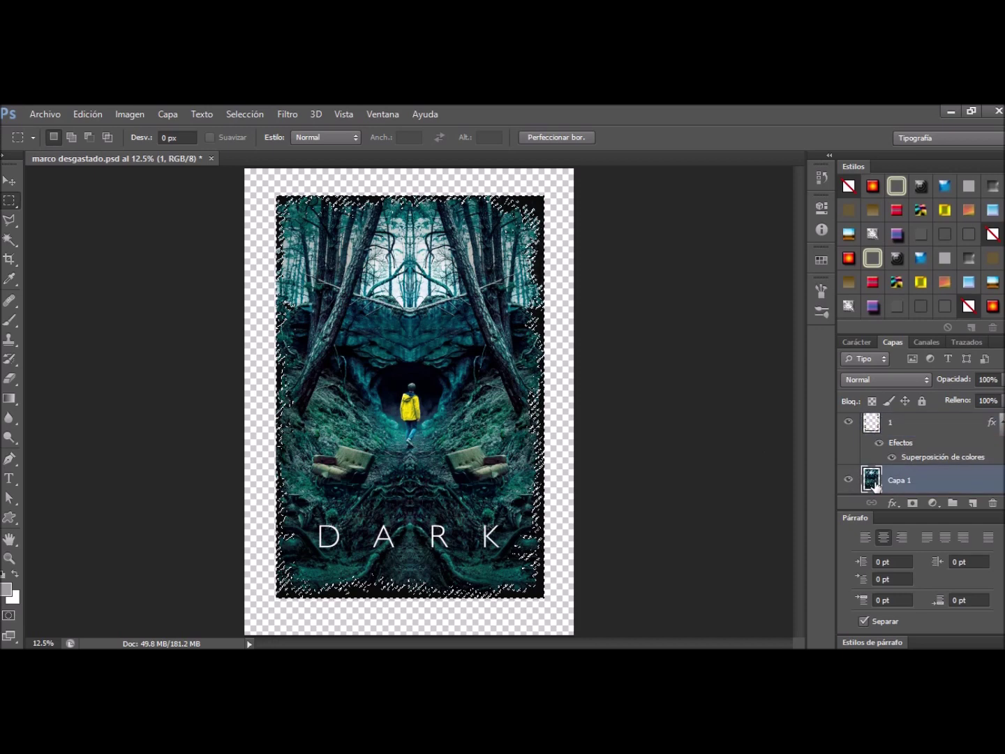
{"action": "key", "text": "Delete"}
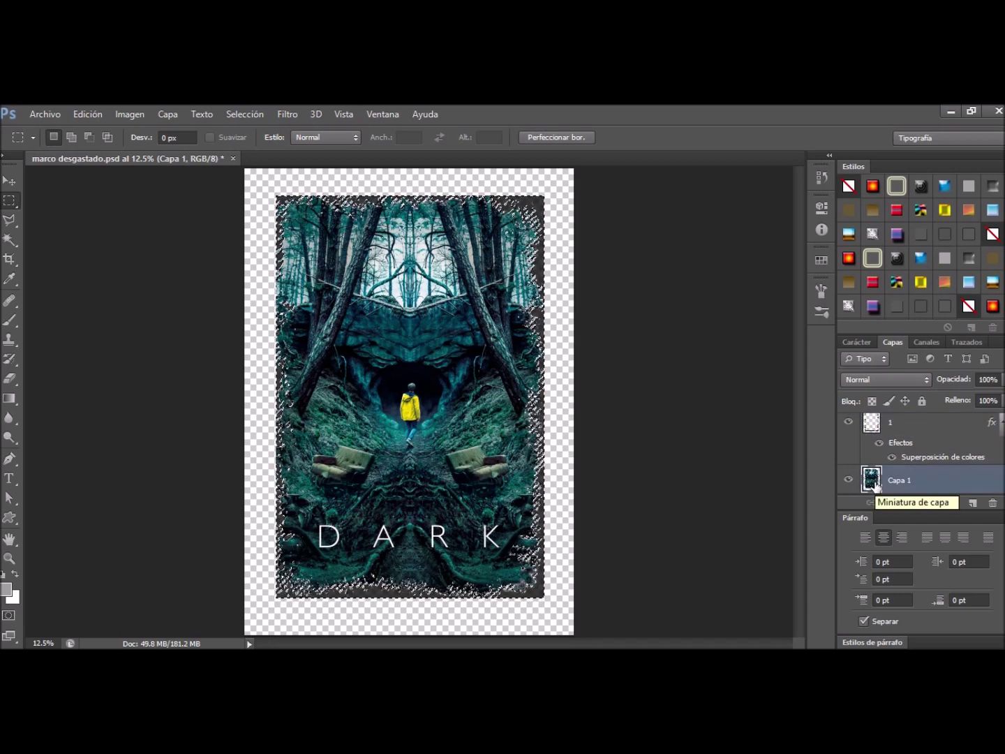
{"action": "key", "text": "ctrl+d"}
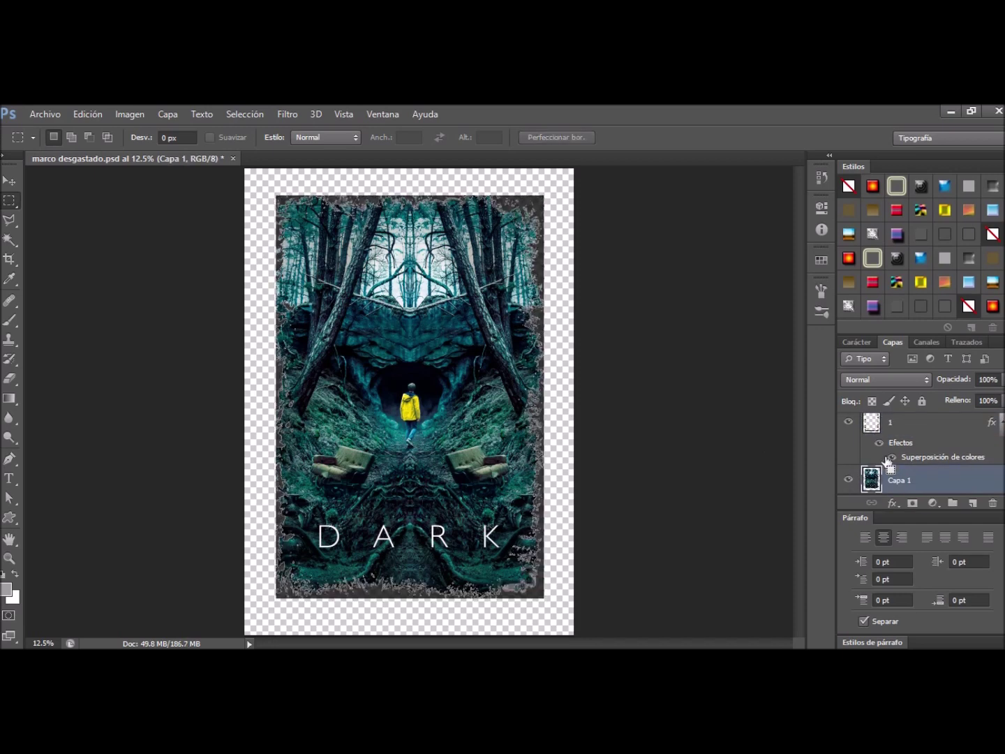
{"action": "left_click", "coordinate": [849, 423]}
Add a black (000000) solid color fill layer directly above the Fondo layer, and hide that fill layer.
{"action": "scroll", "coordinate": [918, 474], "scroll_direction": "down", "scroll_amount": 3}
{"action": "left_click", "coordinate": [907, 486]}
{"action": "left_click", "coordinate": [933, 503]}
{"action": "left_click", "coordinate": [909, 172]}
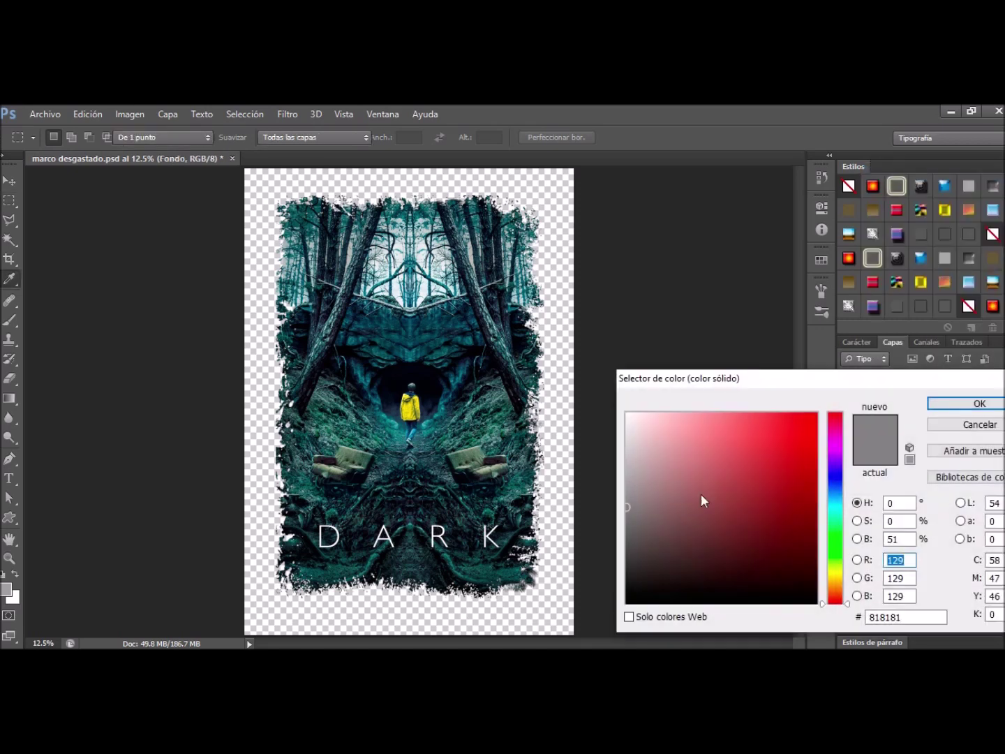
{"action": "left_click_drag", "start_coordinate": [636, 600], "coordinate": [620, 631]}
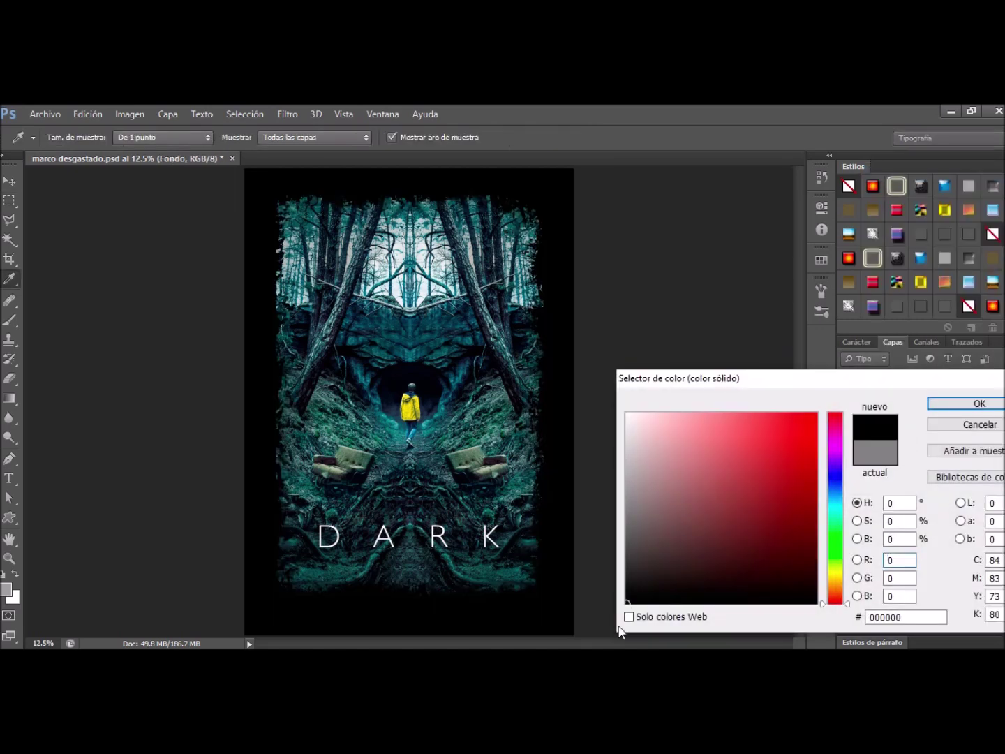
{"action": "left_click", "coordinate": [949, 409]}
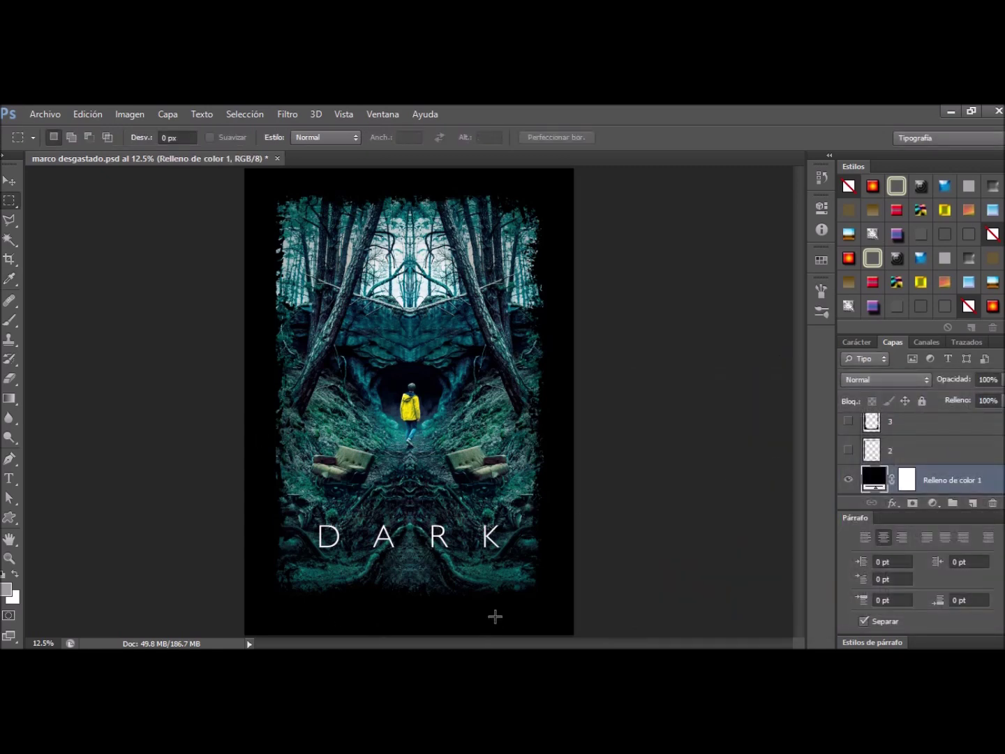
{"action": "left_click", "coordinate": [848, 479]}
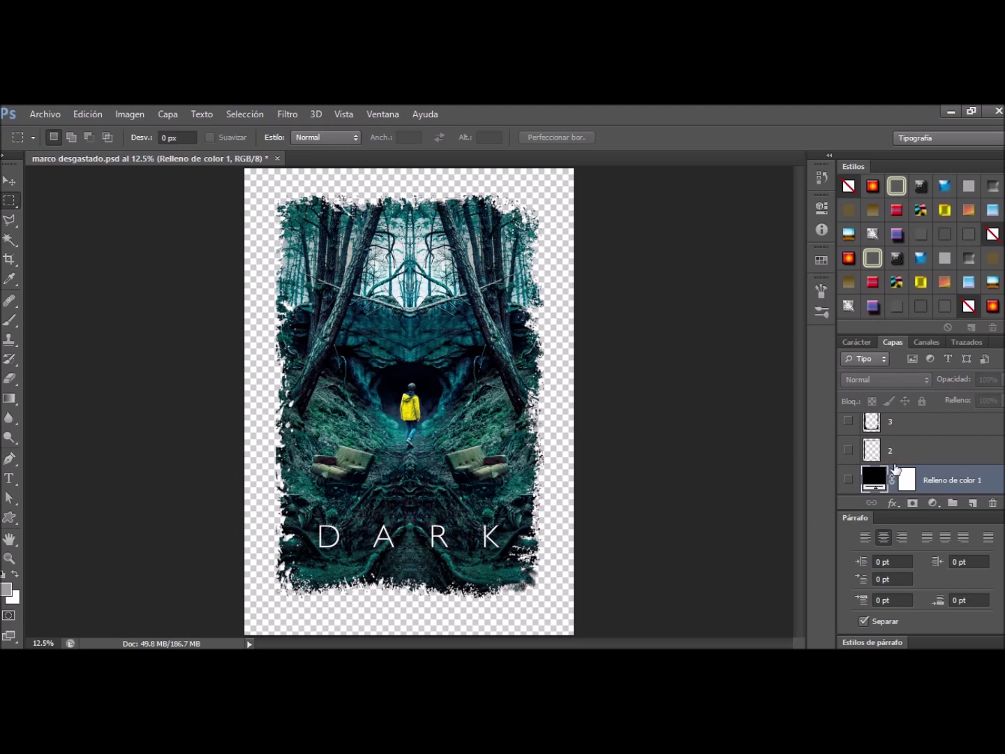
Convert the image to CMYK color mode, merging the layers and accepting the offered CMYK profile.
{"action": "scroll", "coordinate": [916, 456], "scroll_direction": "down", "scroll_amount": 2}
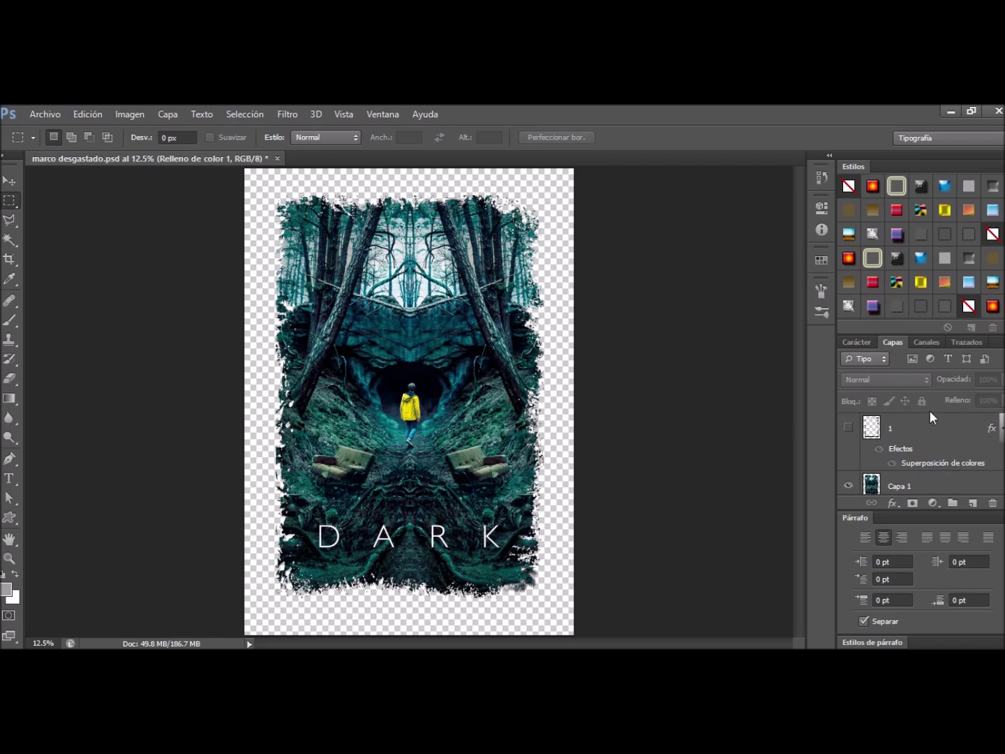
{"action": "left_click", "coordinate": [131, 116]}
{"action": "mouse_move", "coordinate": [140, 132]}
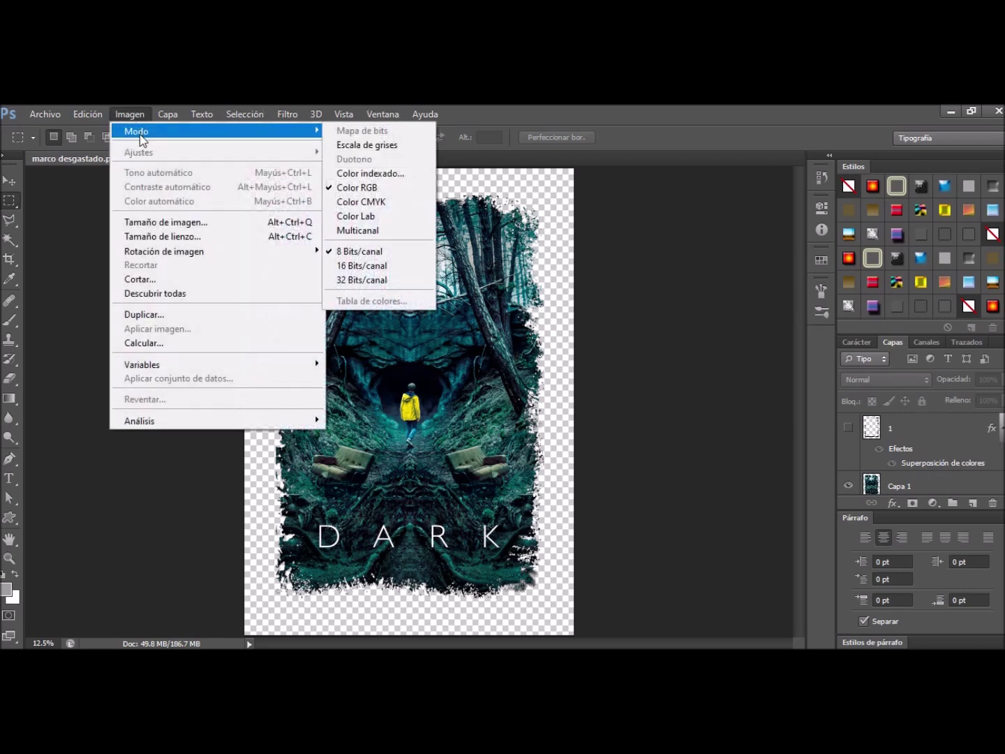
{"action": "left_click", "coordinate": [362, 202]}
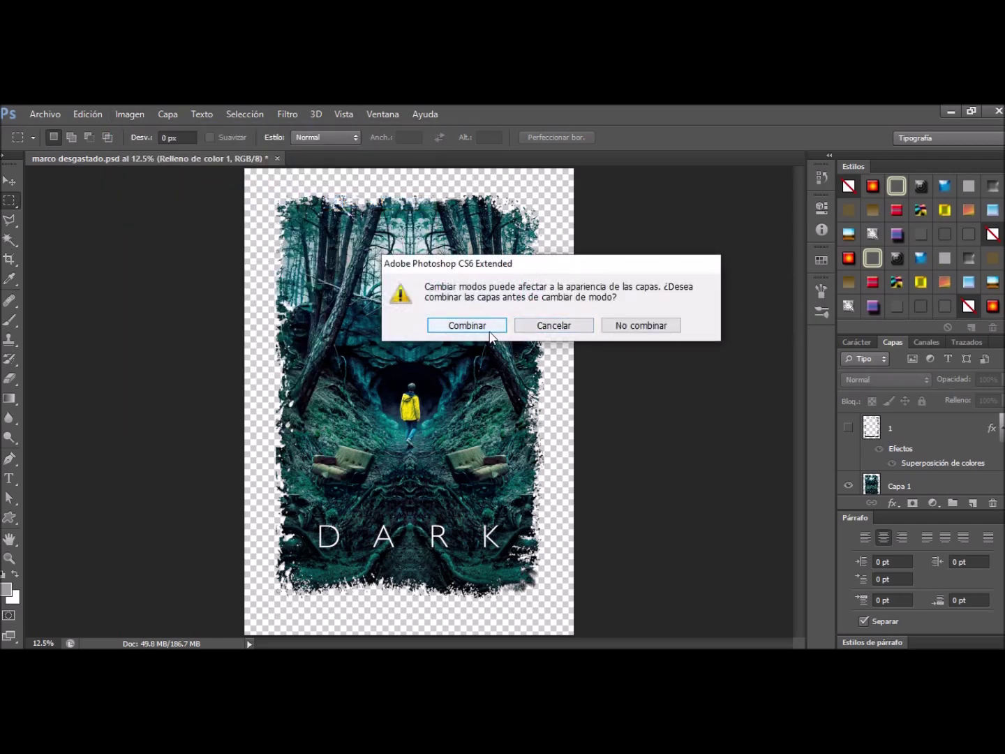
{"action": "left_click", "coordinate": [477, 330]}
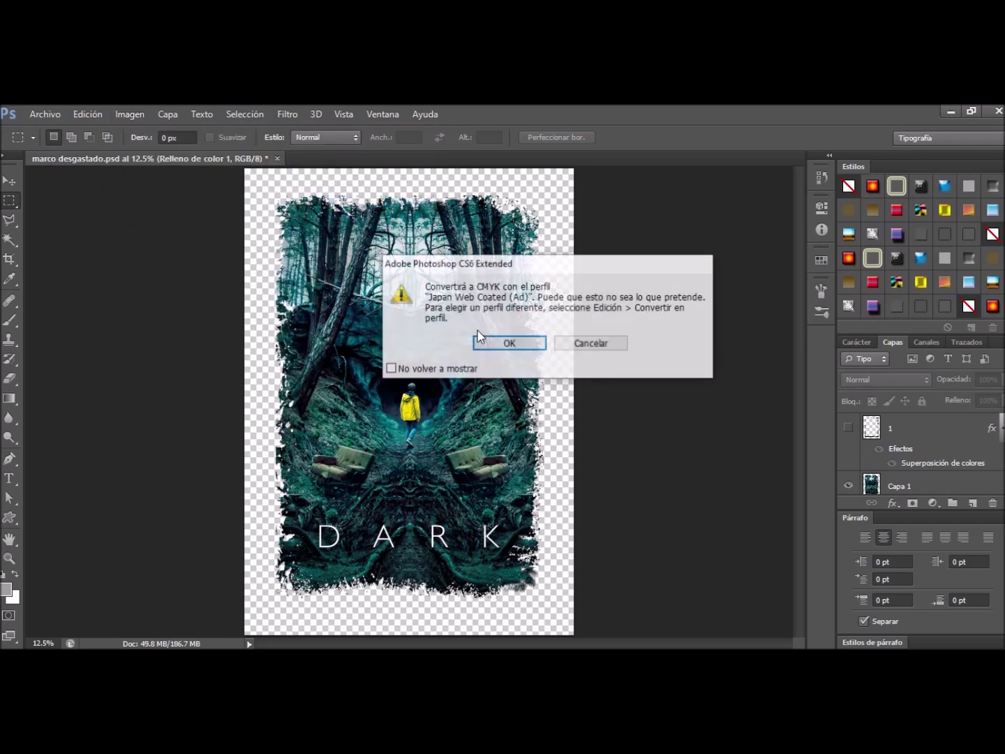
{"action": "left_click", "coordinate": [527, 347]}
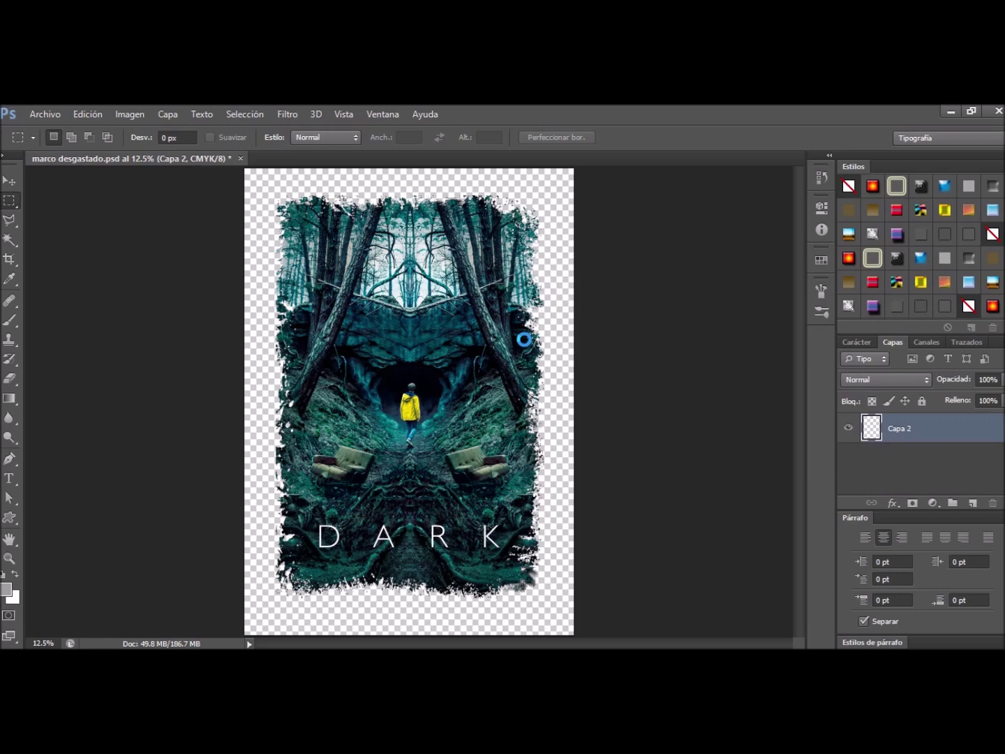
Examine the Cian, Magenta, Amarillo and Negro channels one by one, and restore the composite CMYK view.
{"action": "left_click", "coordinate": [927, 343]}
{"action": "left_click", "coordinate": [891, 393]}
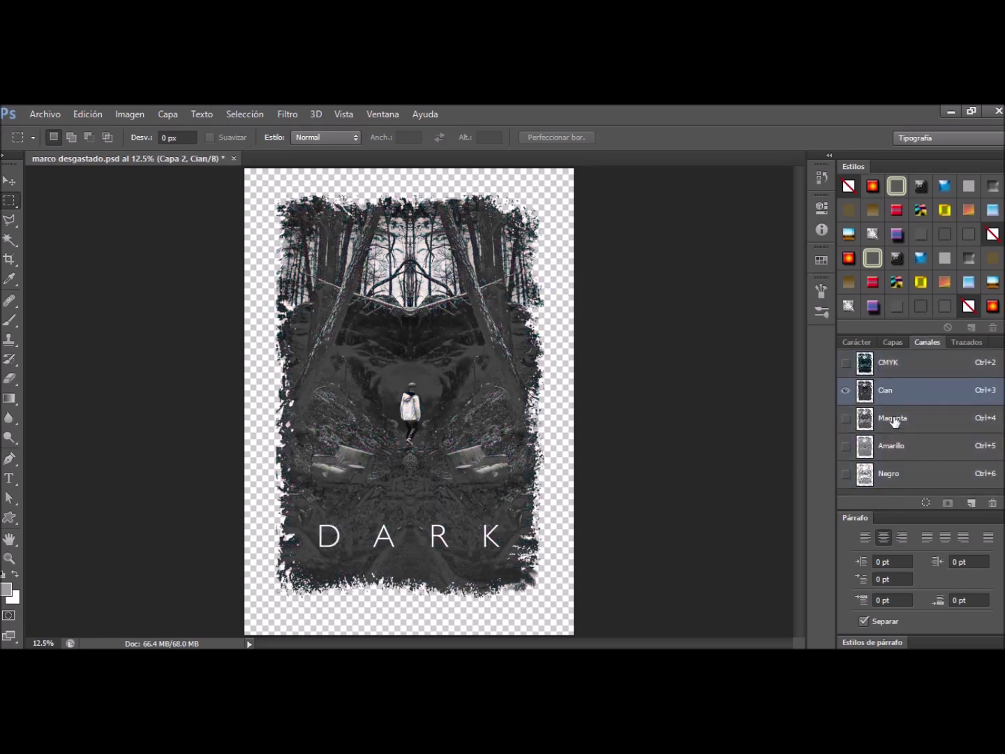
{"action": "left_click", "coordinate": [892, 418]}
{"action": "left_click", "coordinate": [893, 445]}
{"action": "left_click", "coordinate": [891, 471]}
{"action": "left_click", "coordinate": [845, 390]}
{"action": "left_click", "coordinate": [845, 417]}
{"action": "left_click", "coordinate": [845, 446]}
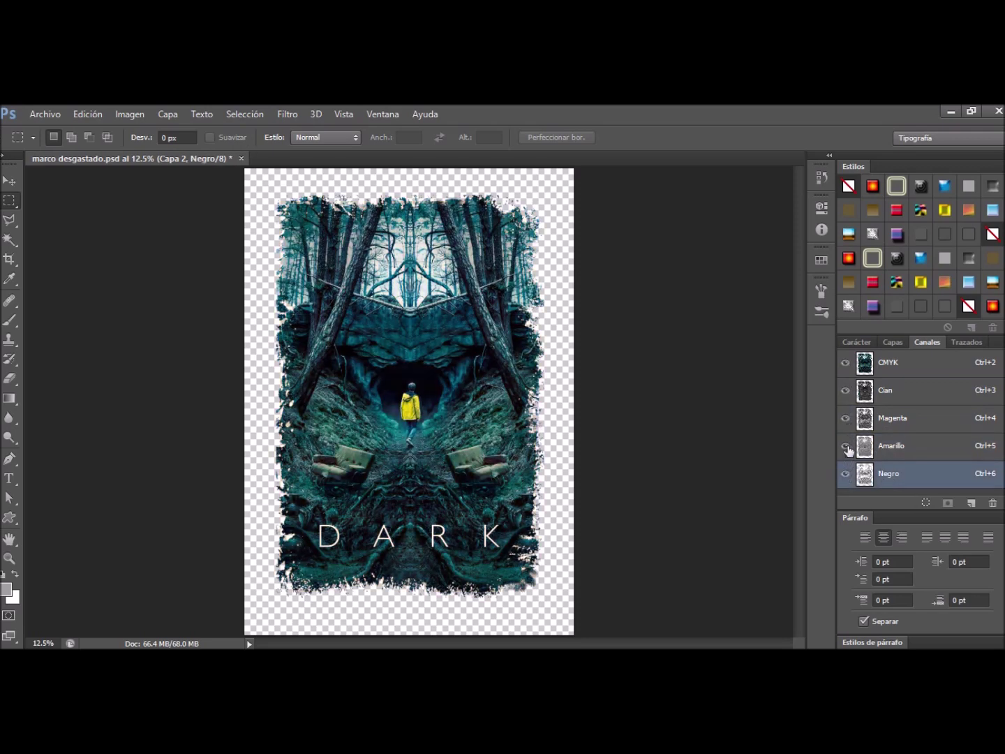
{"action": "left_click", "coordinate": [868, 368]}
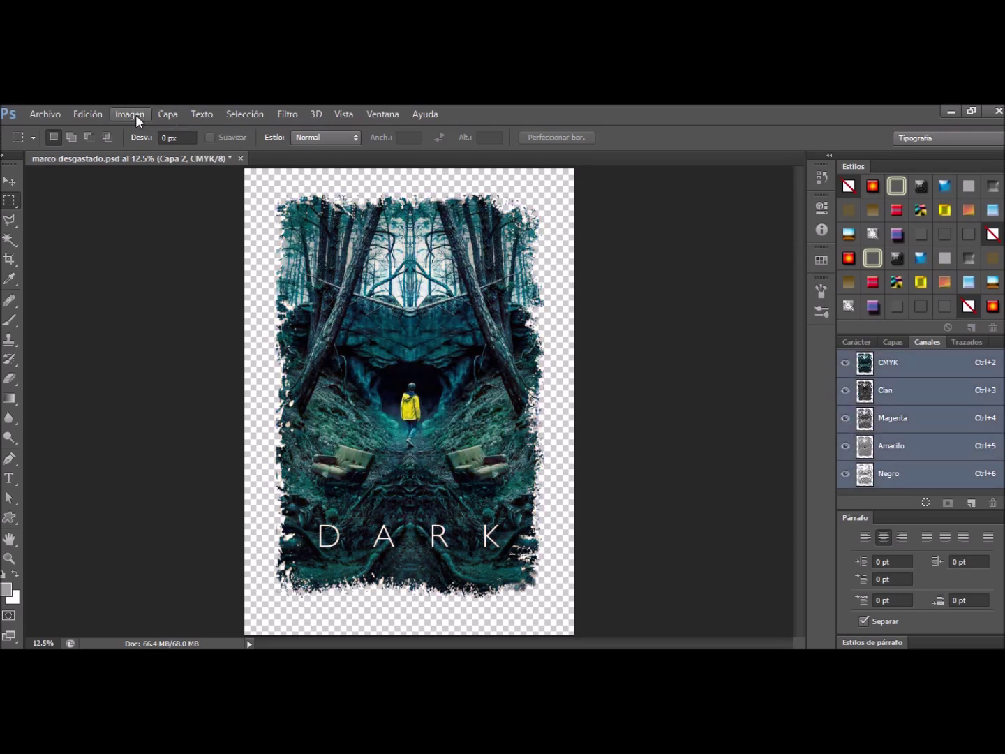
Select the whole canvas and make a merged copy of the poster.
{"action": "left_click", "coordinate": [243, 113]}
{"action": "left_click", "coordinate": [257, 128]}
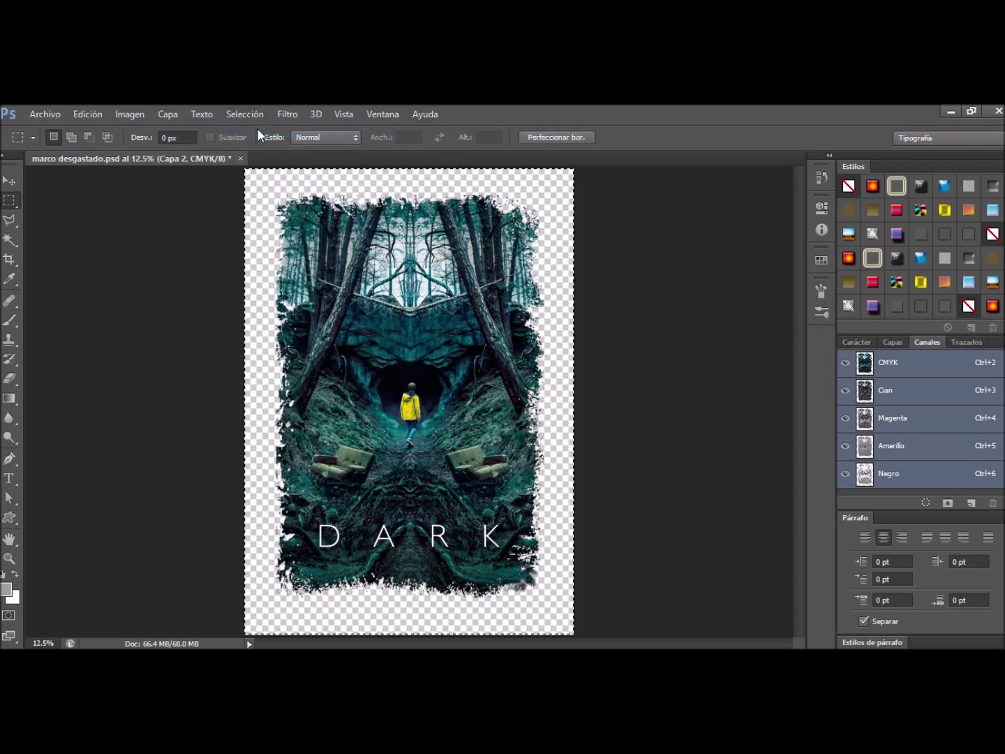
{"action": "left_click", "coordinate": [85, 114]}
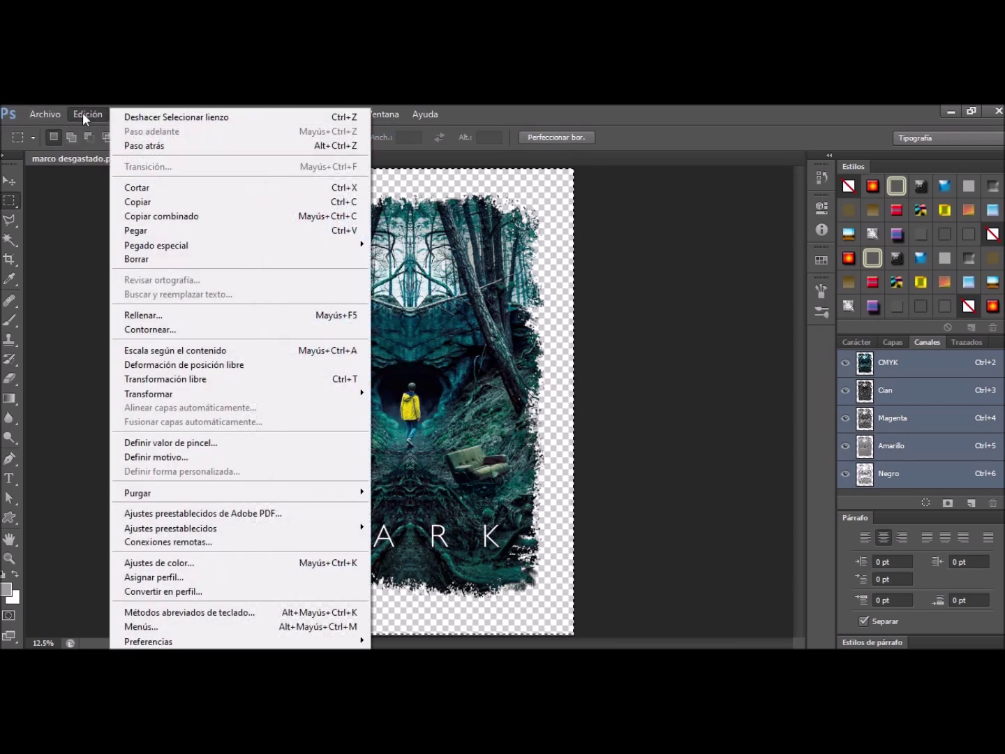
{"action": "left_click", "coordinate": [161, 217]}
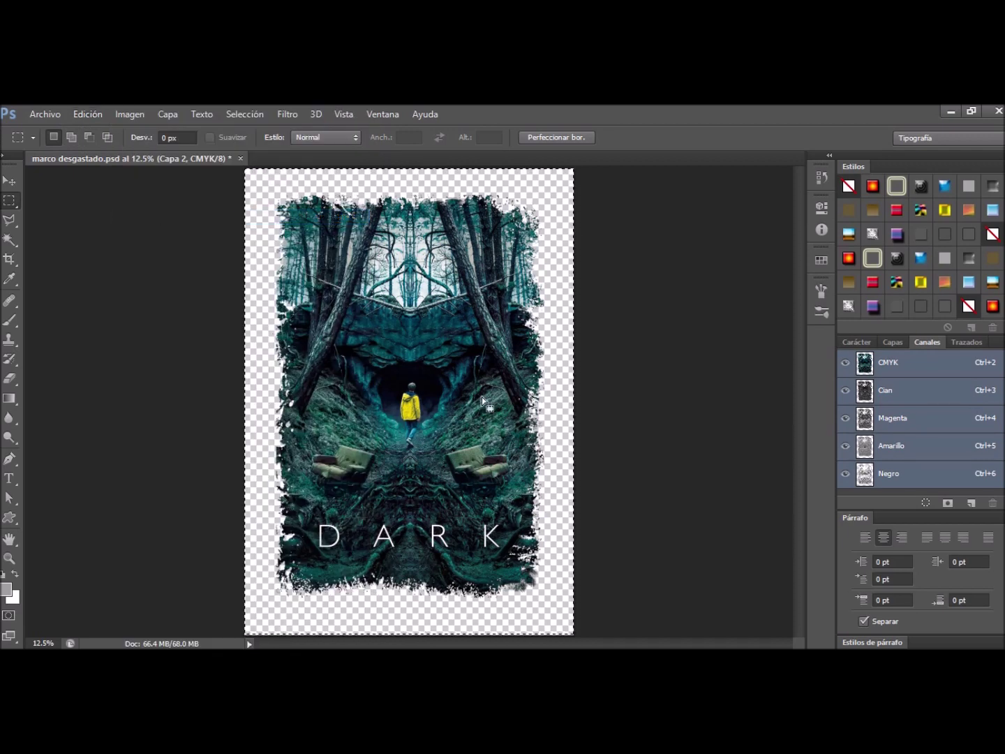
Create a new alpha channel, paste the copied poster into it in place, clear the selection and invert the channel.
{"action": "left_click", "coordinate": [973, 507]}
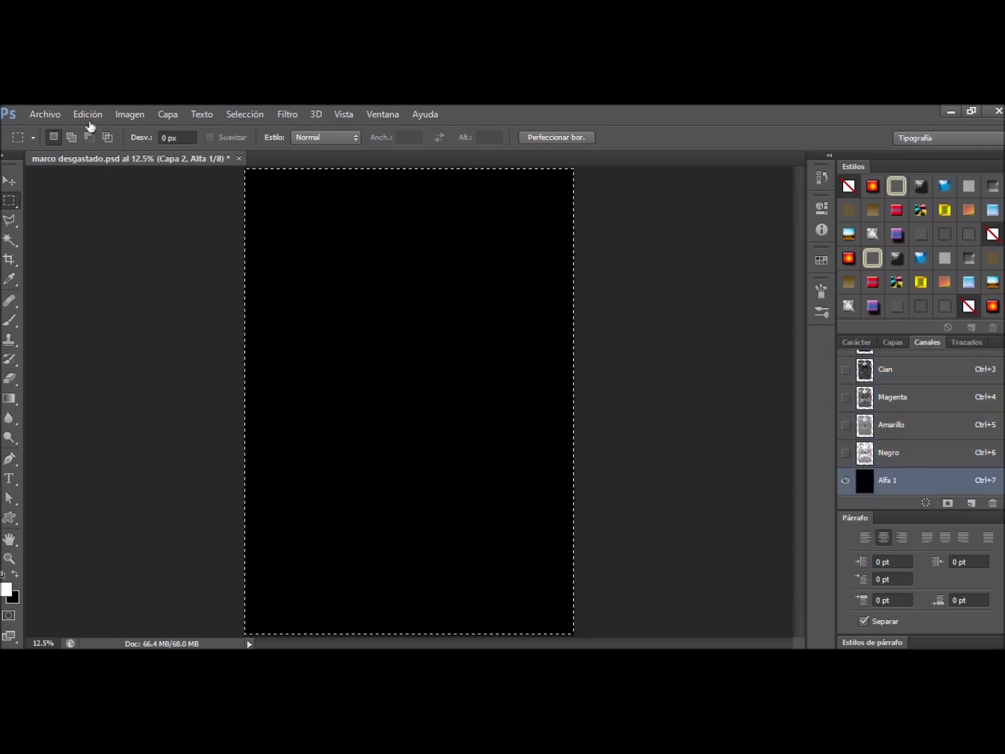
{"action": "left_click", "coordinate": [87, 115]}
{"action": "mouse_move", "coordinate": [161, 250]}
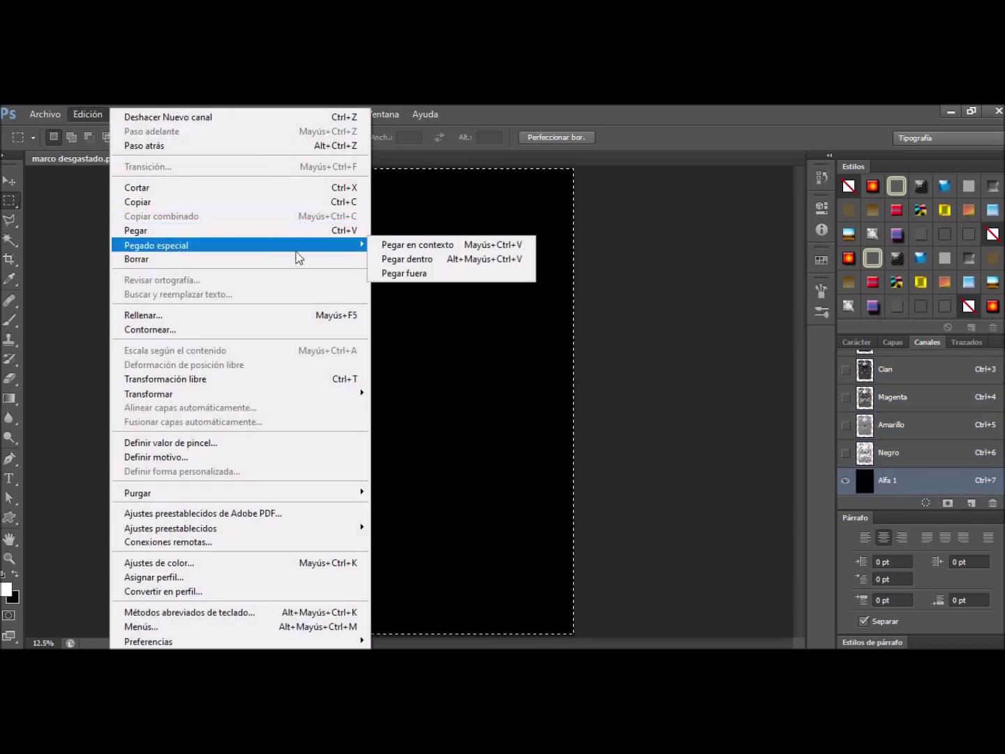
{"action": "left_click", "coordinate": [409, 247]}
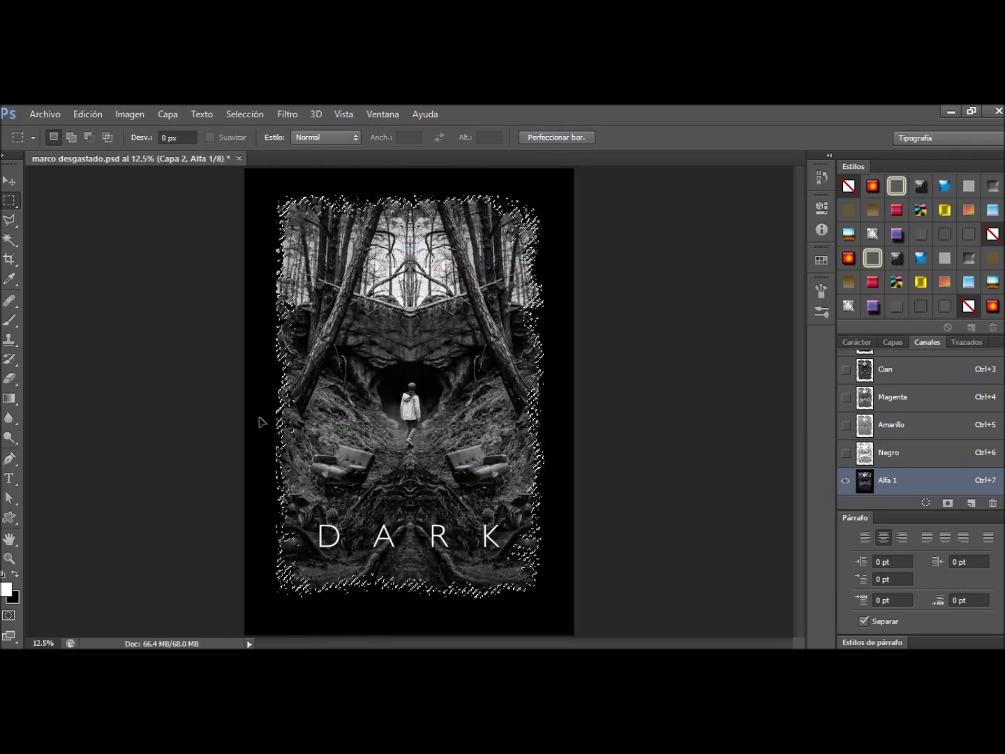
{"action": "key", "text": "ctrl+d"}
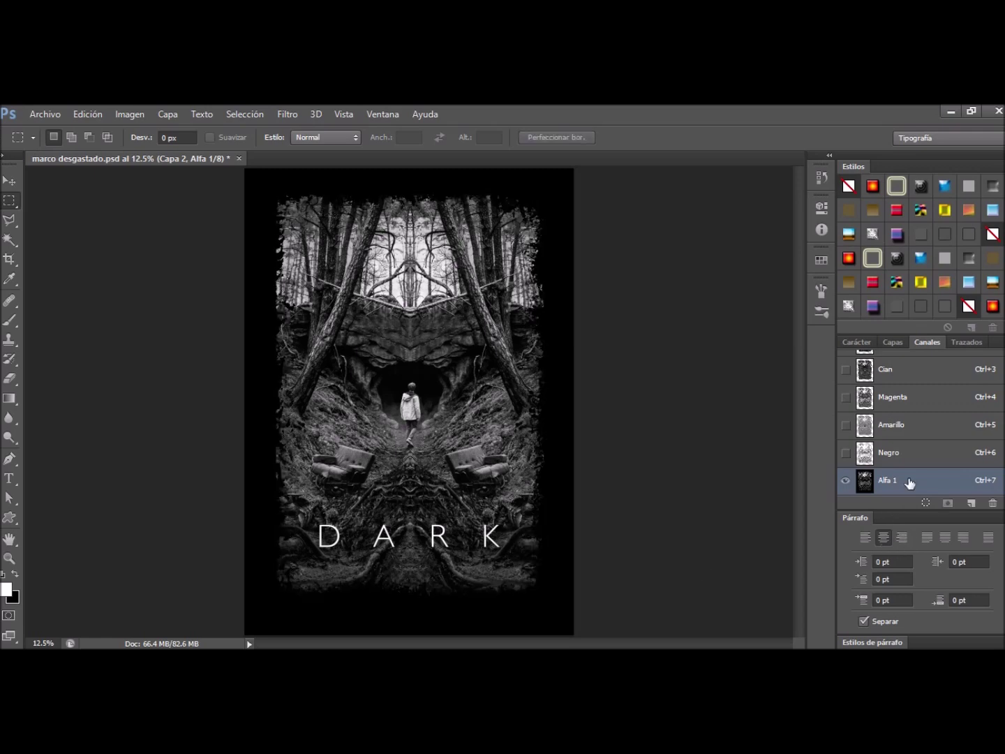
{"action": "key", "text": "ctrl+i"}
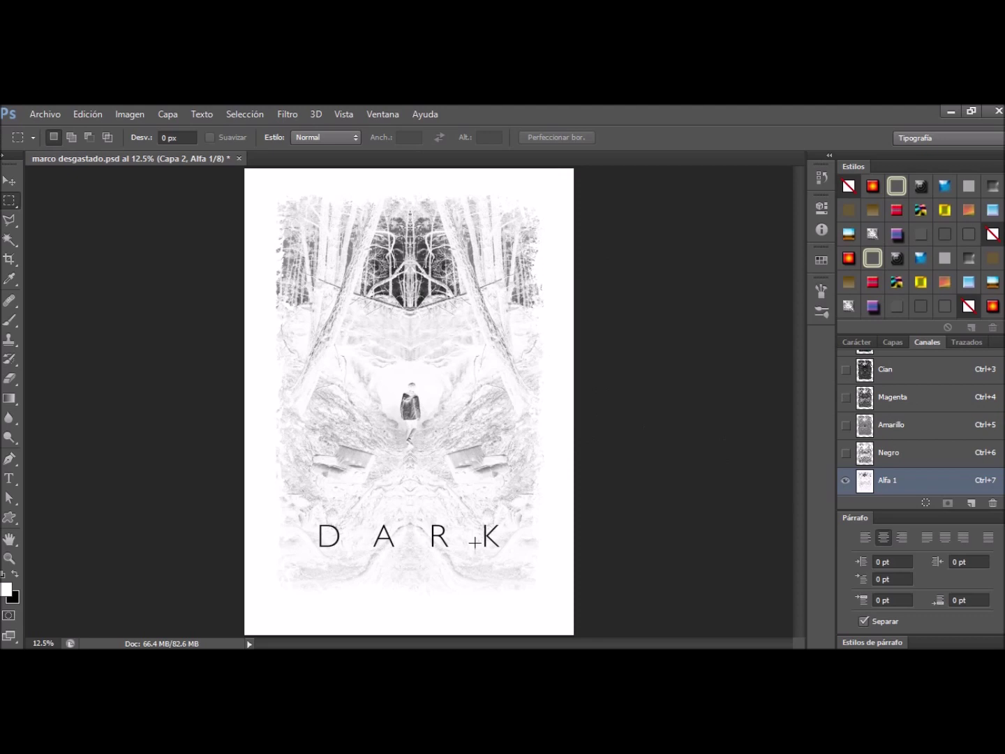
Add a channel named camiseta directly above Alfa 1, and rename Alfa 1 as base.
{"action": "left_click", "coordinate": [970, 504]}
{"action": "double_click", "coordinate": [891, 485]}
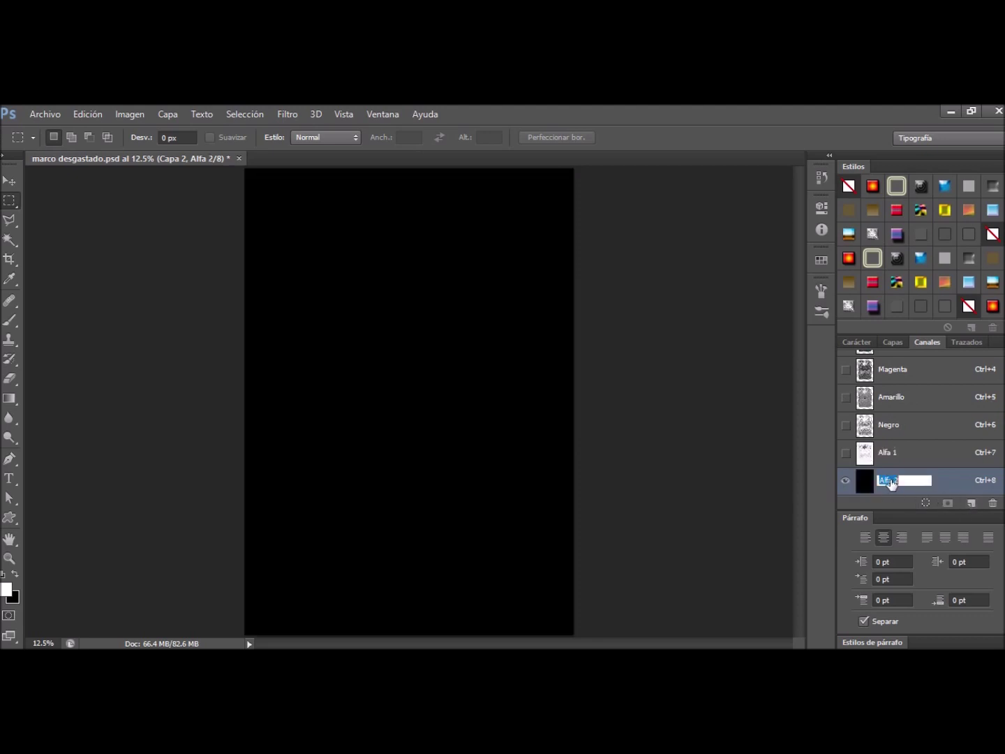
{"action": "type", "text": "cap"}
{"action": "key", "text": "Return"}
{"action": "left_click_drag", "start_coordinate": [863, 485], "coordinate": [889, 461]}
{"action": "double_click", "coordinate": [888, 481]}
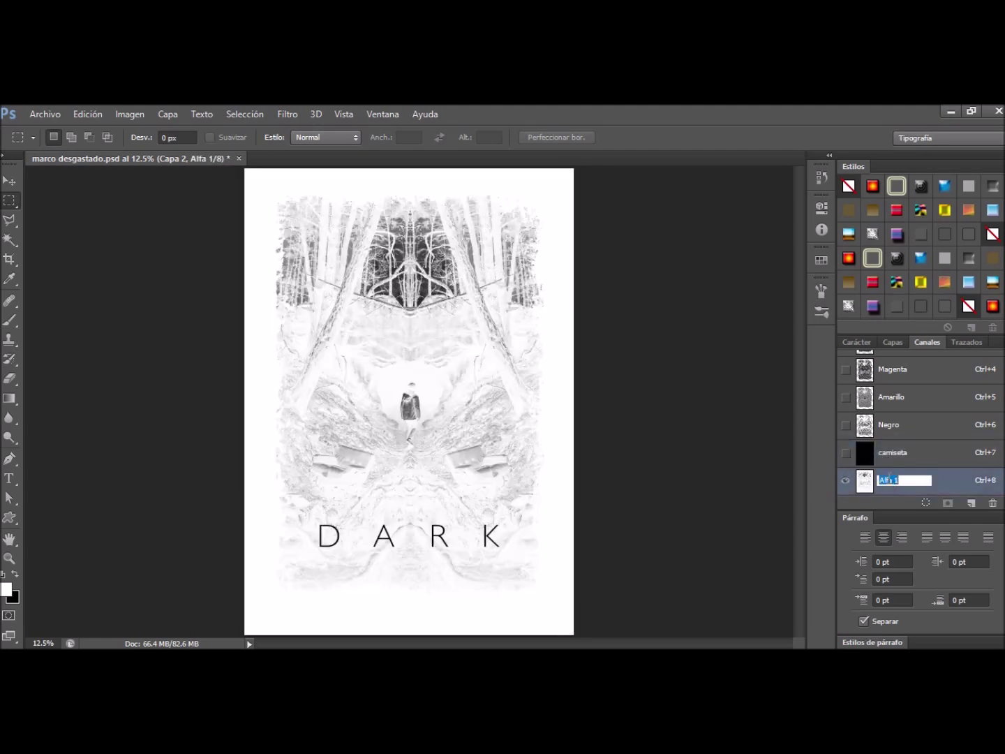
{"action": "type", "text": "baje"}
{"action": "left_click", "coordinate": [863, 455]}
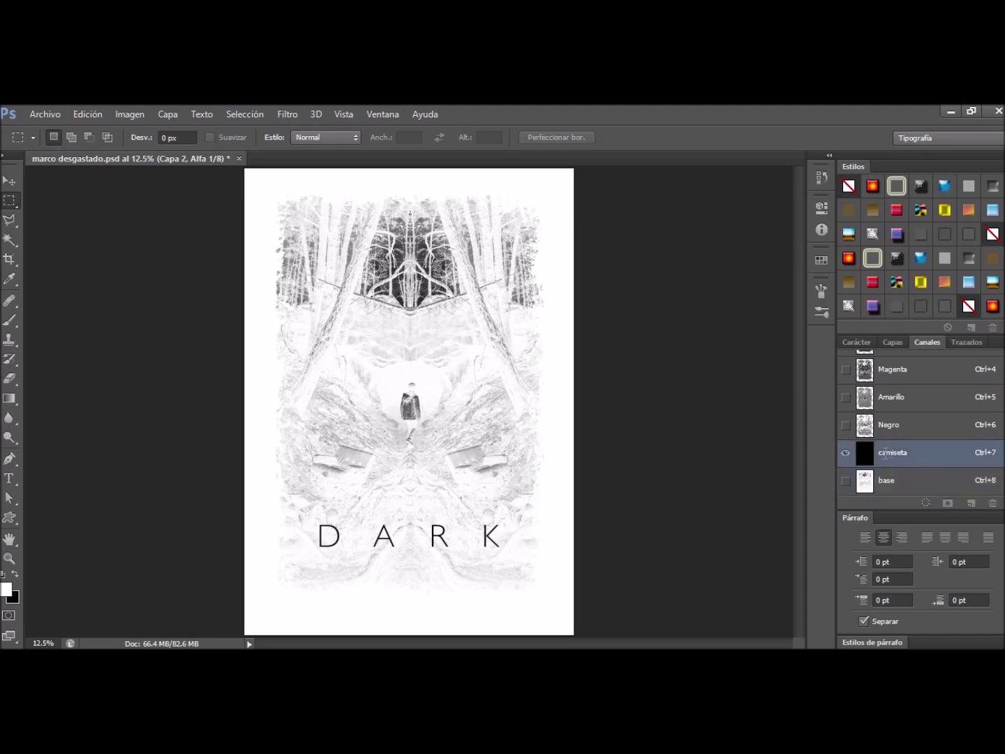
Turn the camiseta channel into a black spot color channel named Negro with 100% solidity.
{"action": "double_click", "coordinate": [865, 457]}
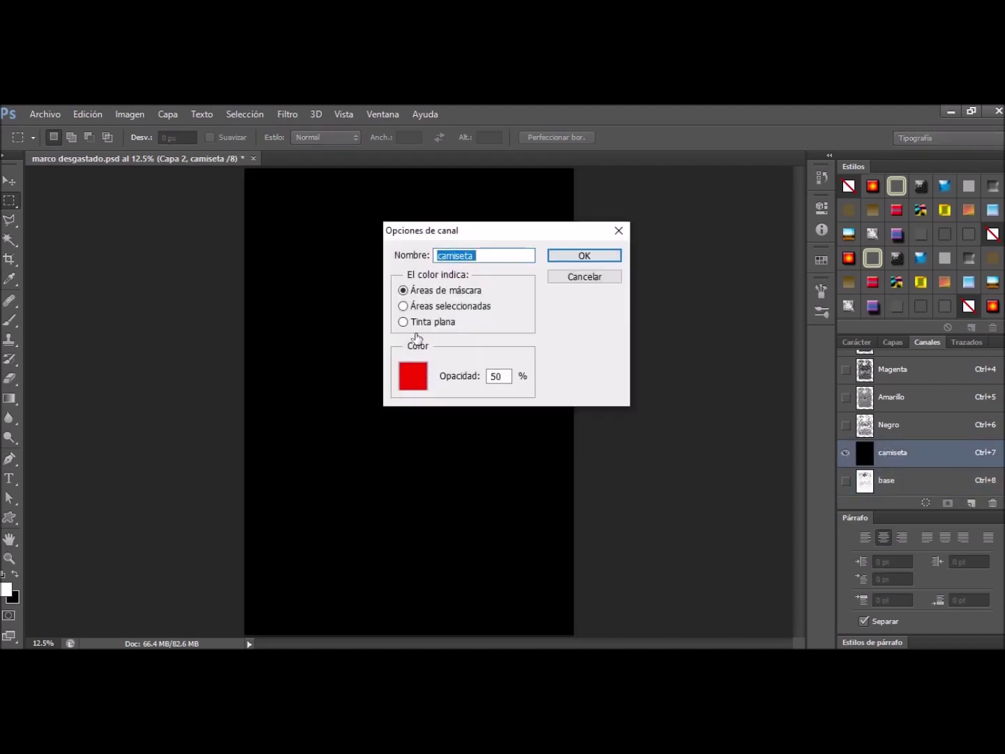
{"action": "left_click", "coordinate": [404, 322]}
{"action": "left_click", "coordinate": [411, 377]}
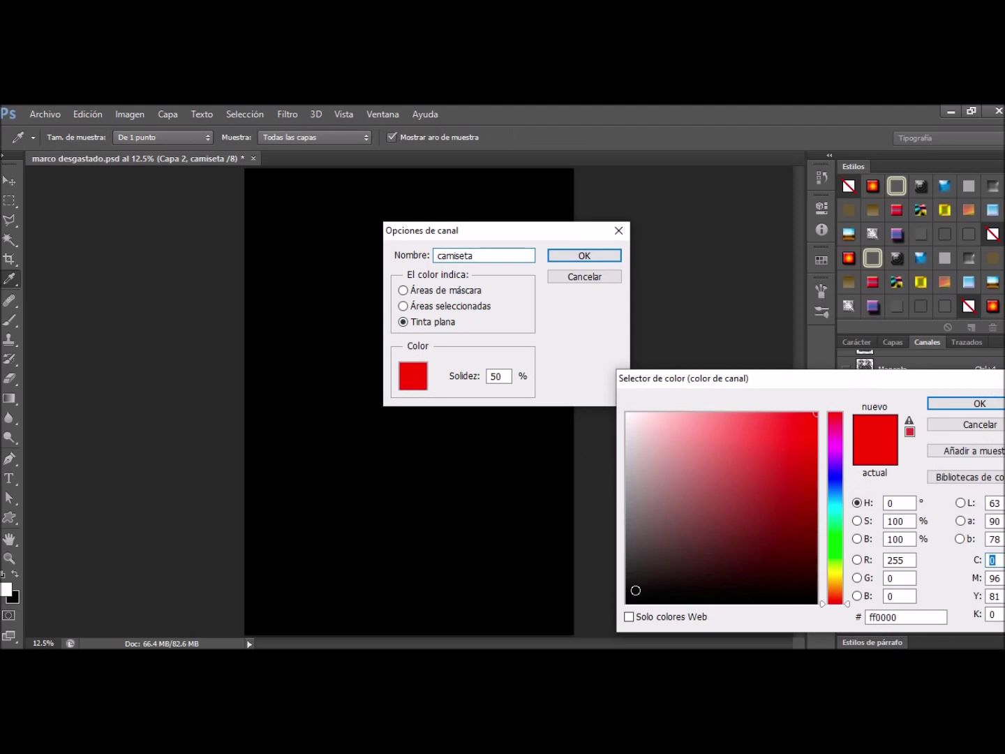
{"action": "left_click", "coordinate": [627, 602]}
{"action": "left_click", "coordinate": [958, 406]}
{"action": "type", "text": "Negro"}
{"action": "left_click", "coordinate": [504, 381]}
{"action": "type", "text": "100"}
{"action": "key", "text": "Return"}
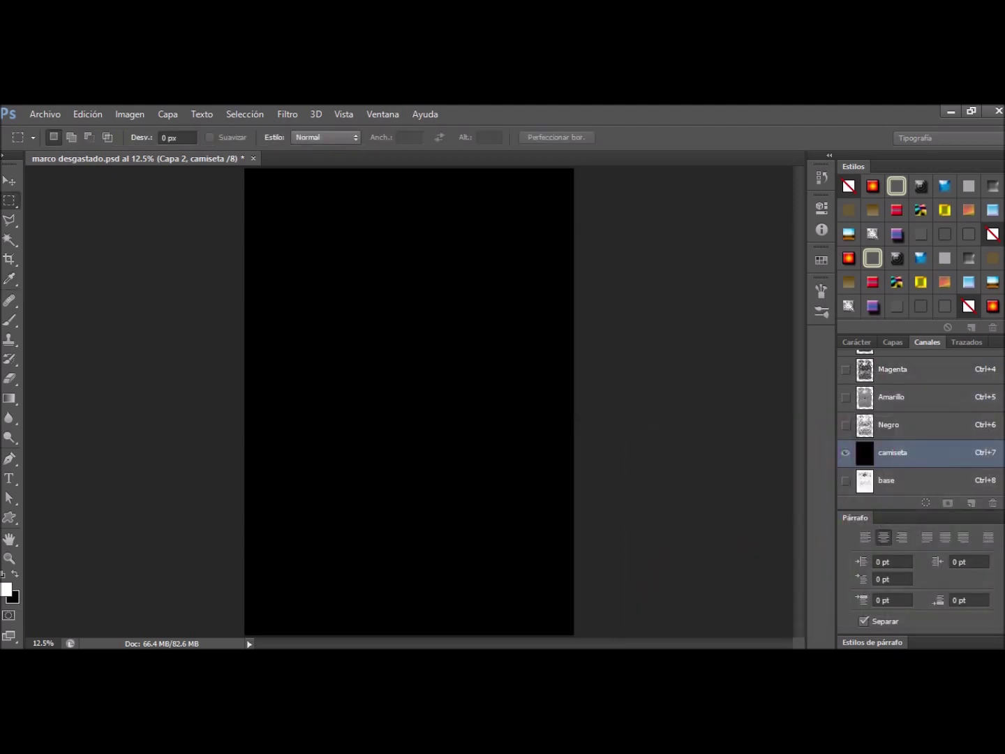
Show the base channel and turn it into a white spot color channel with 85% solidity.
{"action": "left_click", "coordinate": [851, 481]}
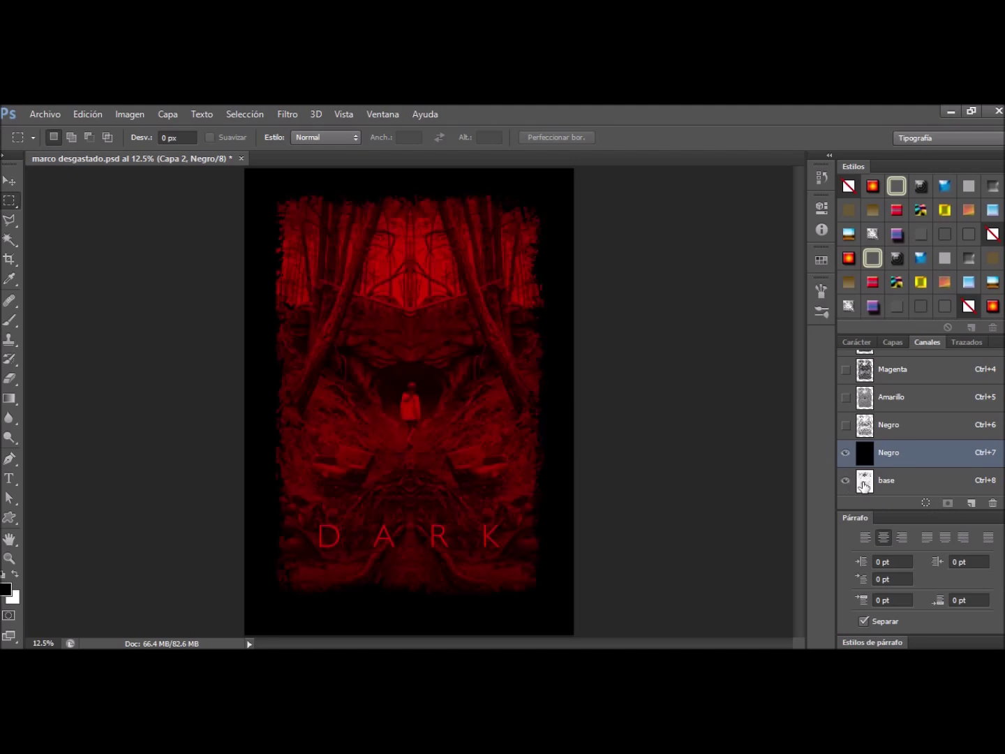
{"action": "double_click", "coordinate": [865, 481]}
{"action": "left_click", "coordinate": [404, 322]}
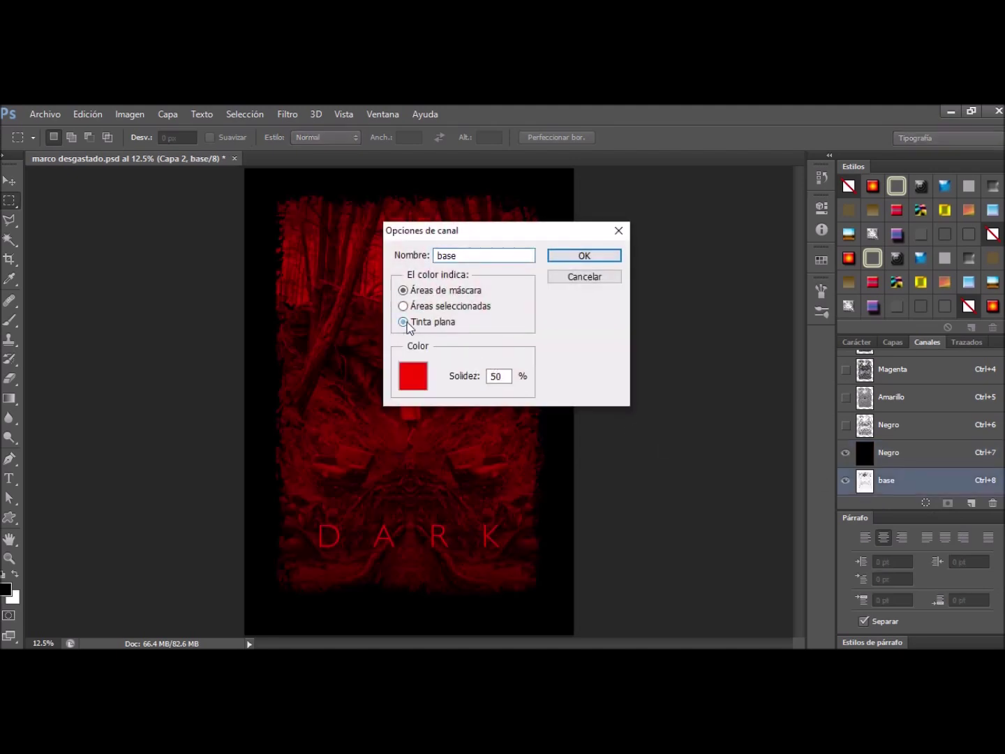
{"action": "left_click", "coordinate": [416, 381]}
{"action": "left_click_drag", "start_coordinate": [655, 430], "coordinate": [618, 405]}
{"action": "left_click", "coordinate": [976, 405]}
{"action": "double_click", "coordinate": [500, 377]}
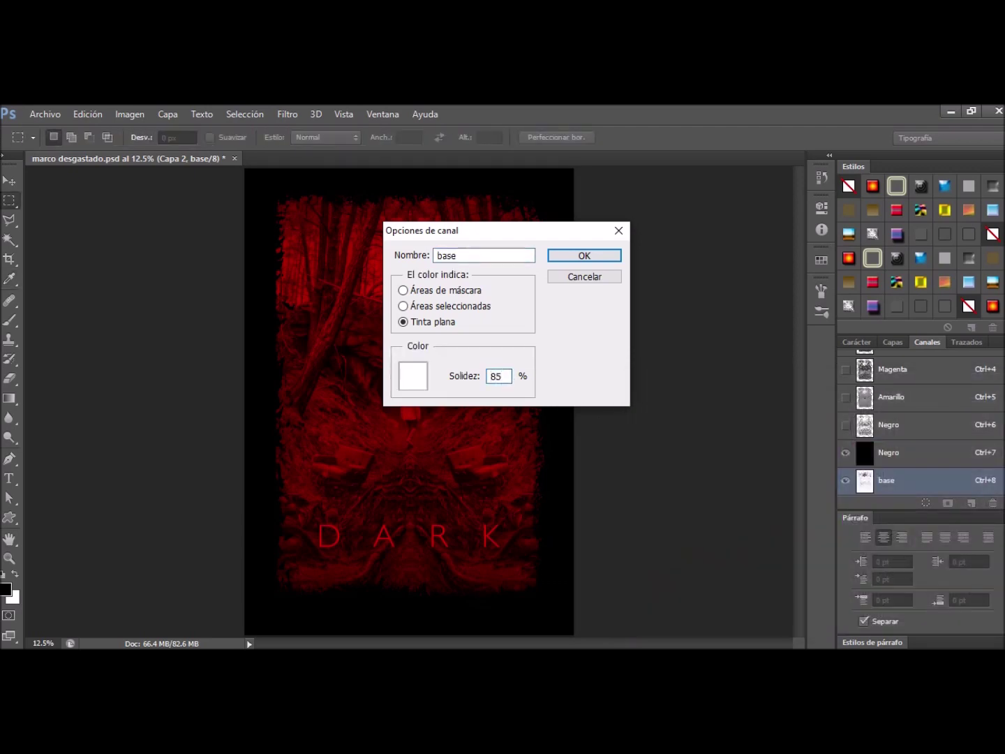
{"action": "left_click", "coordinate": [586, 257]}
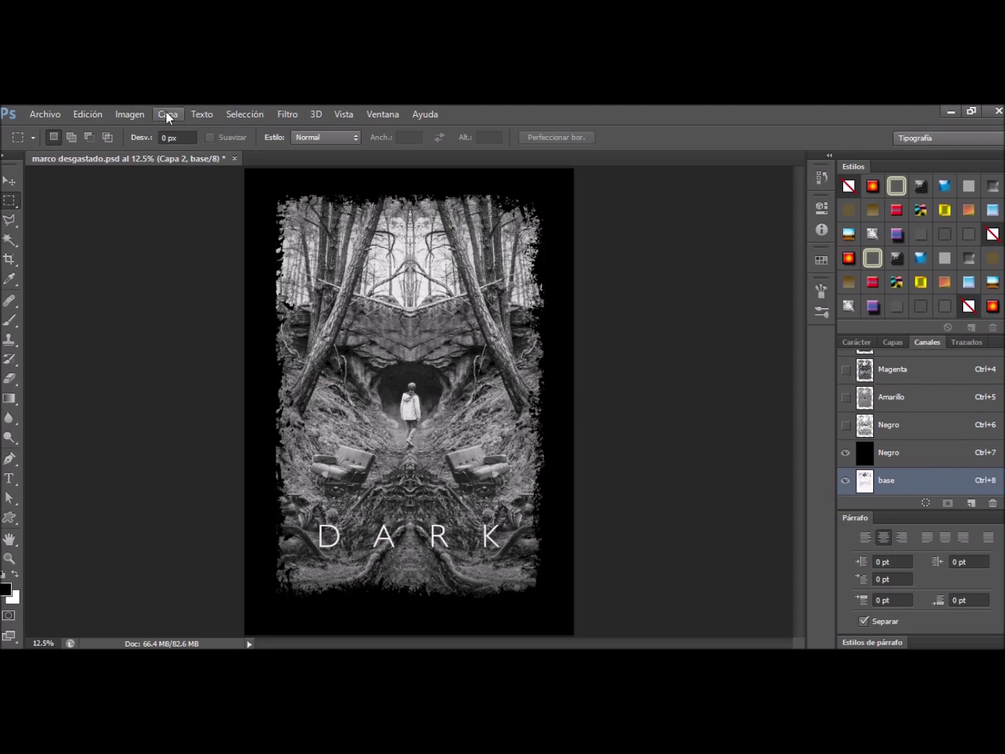
Convert the image to Multichannel mode, flattening the layers.
{"action": "left_click", "coordinate": [135, 117]}
{"action": "mouse_move", "coordinate": [218, 132]}
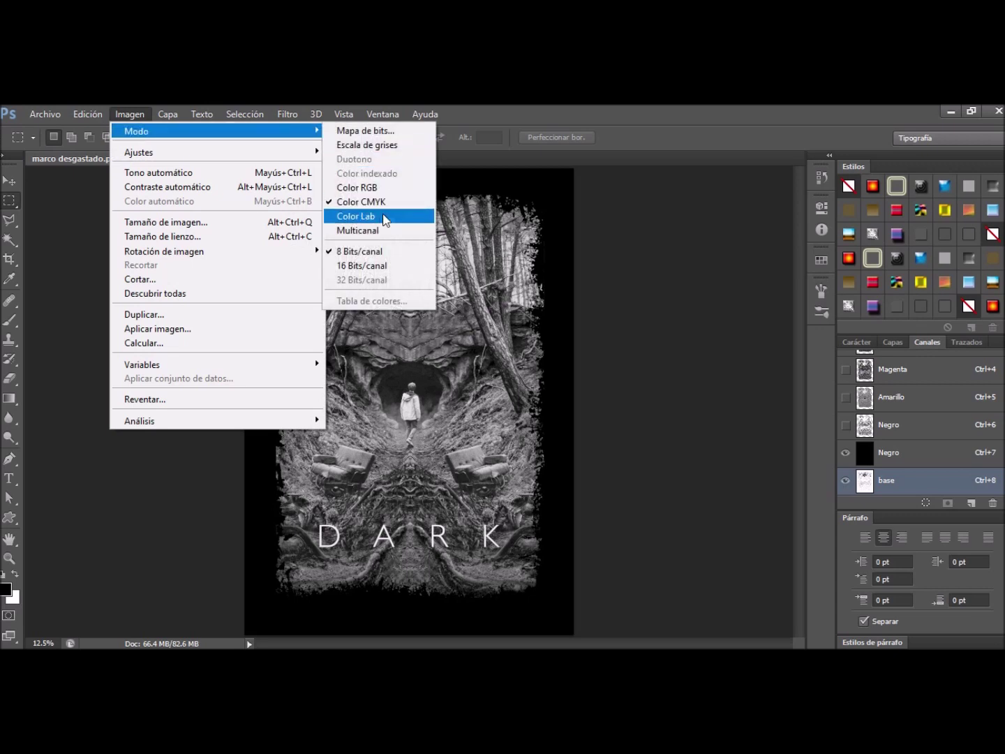
{"action": "left_click", "coordinate": [373, 231]}
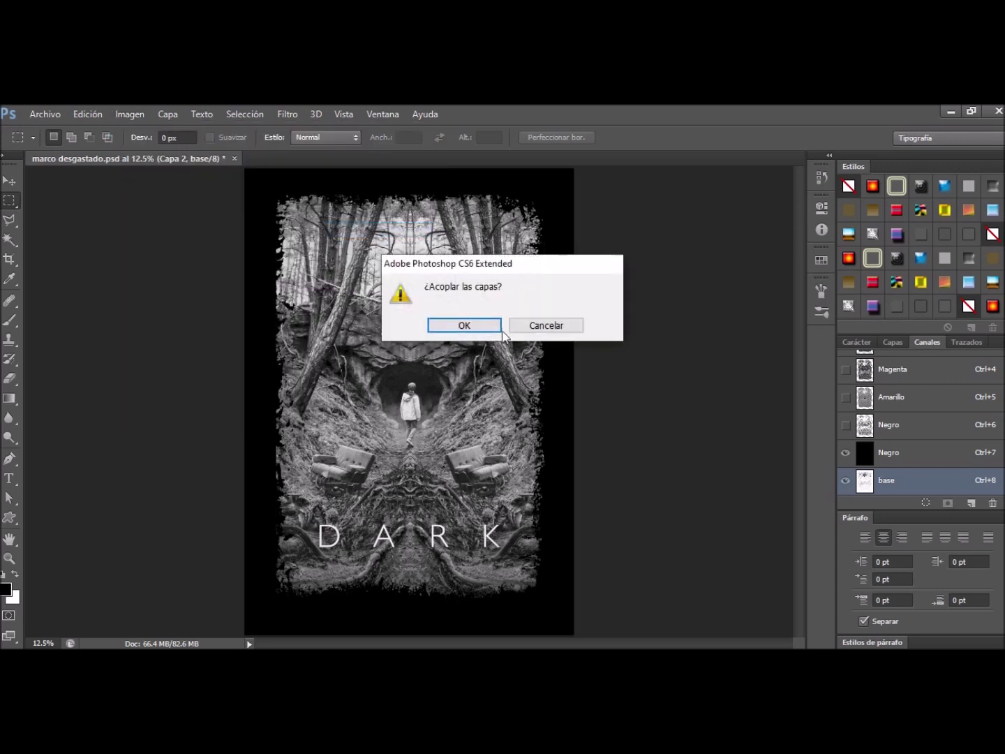
{"action": "left_click", "coordinate": [481, 328]}
Reorder the channels as solid black Negro, base, Amarillo, Magenta and Cian, leaving the original Negro last.
{"action": "scroll", "coordinate": [902, 416], "scroll_direction": "up", "scroll_amount": 1}
{"action": "scroll", "coordinate": [902, 418], "scroll_direction": "down", "scroll_amount": 1}
{"action": "left_click", "coordinate": [897, 455]}
{"action": "left_click", "coordinate": [905, 477]}
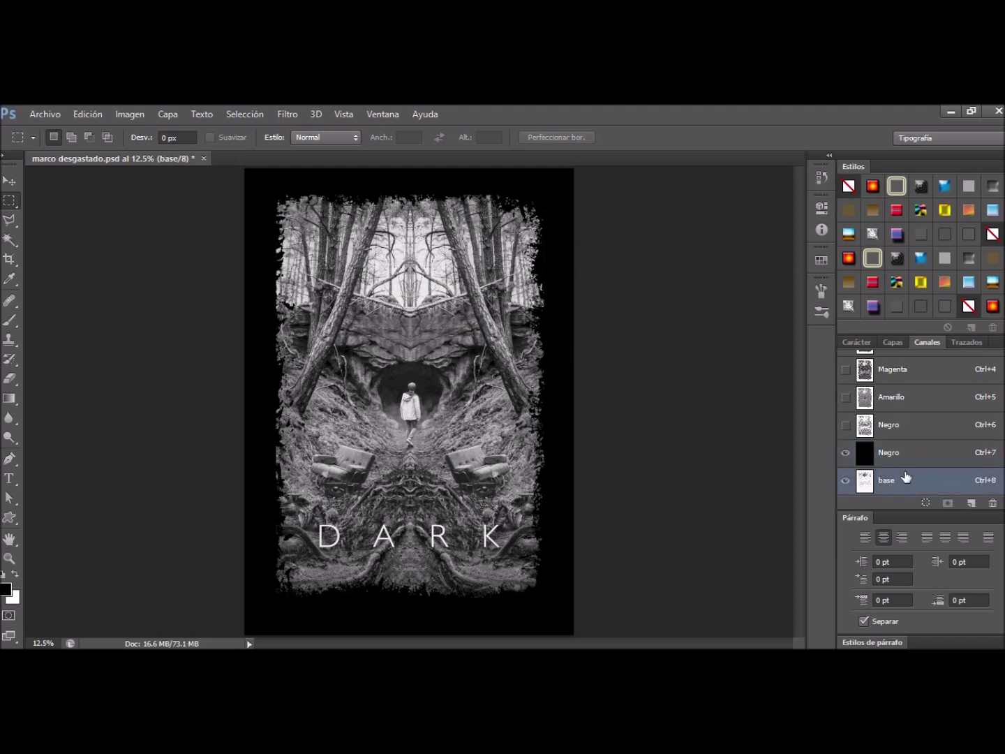
{"action": "left_click", "coordinate": [905, 459], "text": "shift"}
{"action": "left_click_drag", "start_coordinate": [906, 459], "coordinate": [891, 359]}
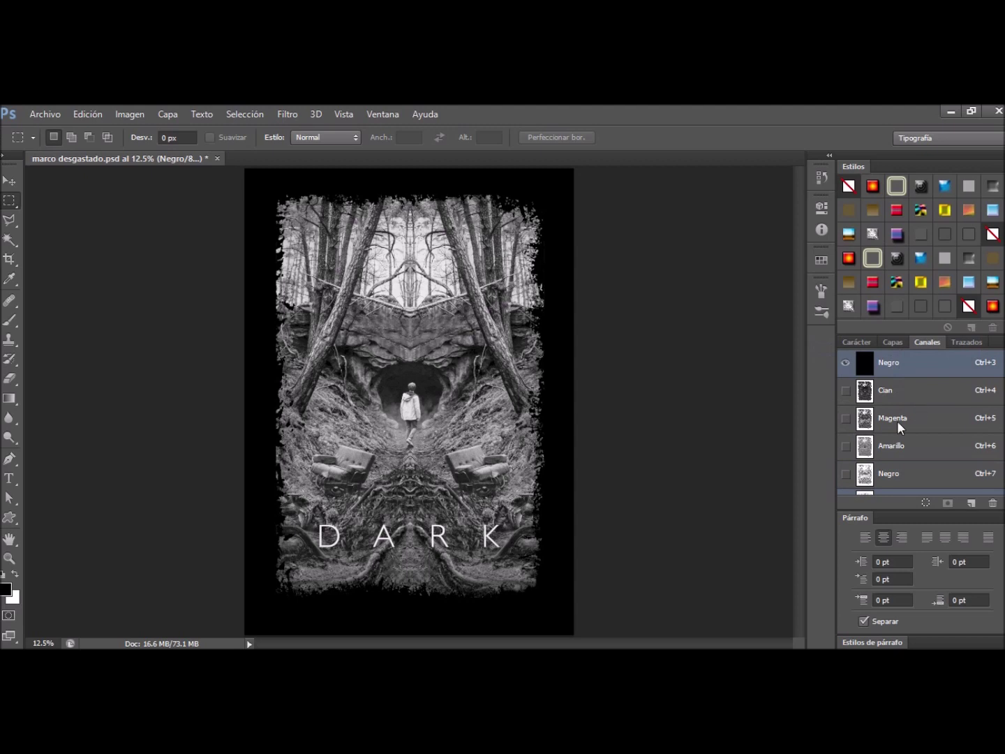
{"action": "key", "text": "ctrl+8"}
{"action": "left_click_drag", "start_coordinate": [898, 478], "coordinate": [892, 363]}
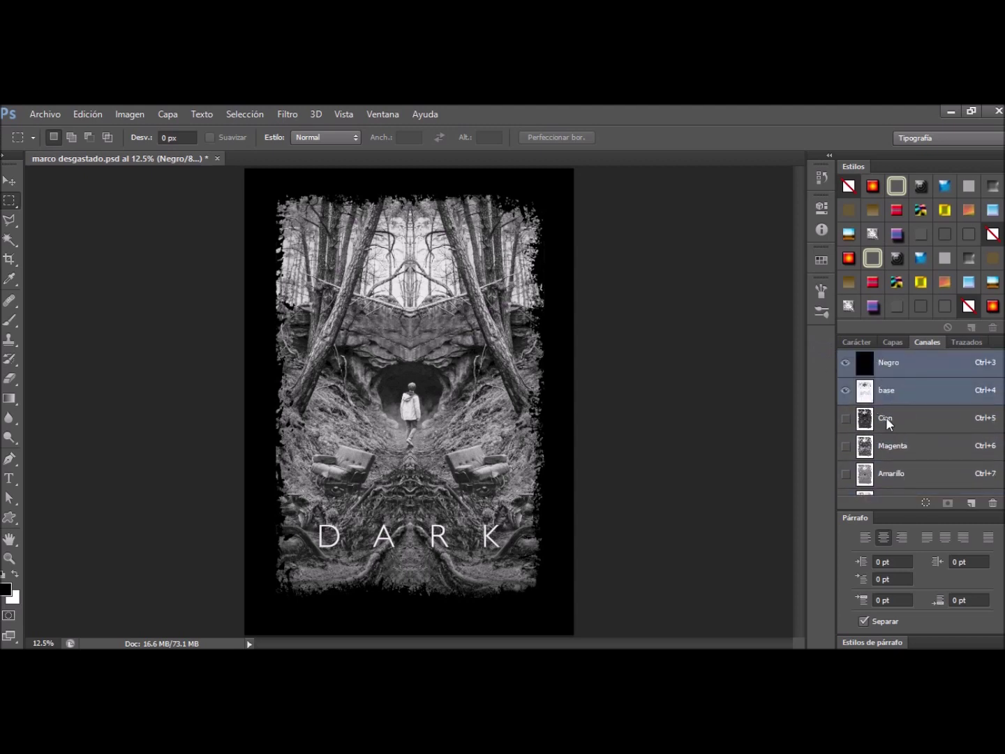
{"action": "left_click_drag", "start_coordinate": [901, 475], "coordinate": [896, 419]}
{"action": "left_click_drag", "start_coordinate": [901, 475], "coordinate": [909, 444]}
Make the Amarillo, Magenta and Cian channels visible over the black and base channels.
{"action": "left_click", "coordinate": [845, 418]}
{"action": "left_click", "coordinate": [845, 419]}
{"action": "left_click", "coordinate": [845, 419]}
{"action": "left_click", "coordinate": [845, 447]}
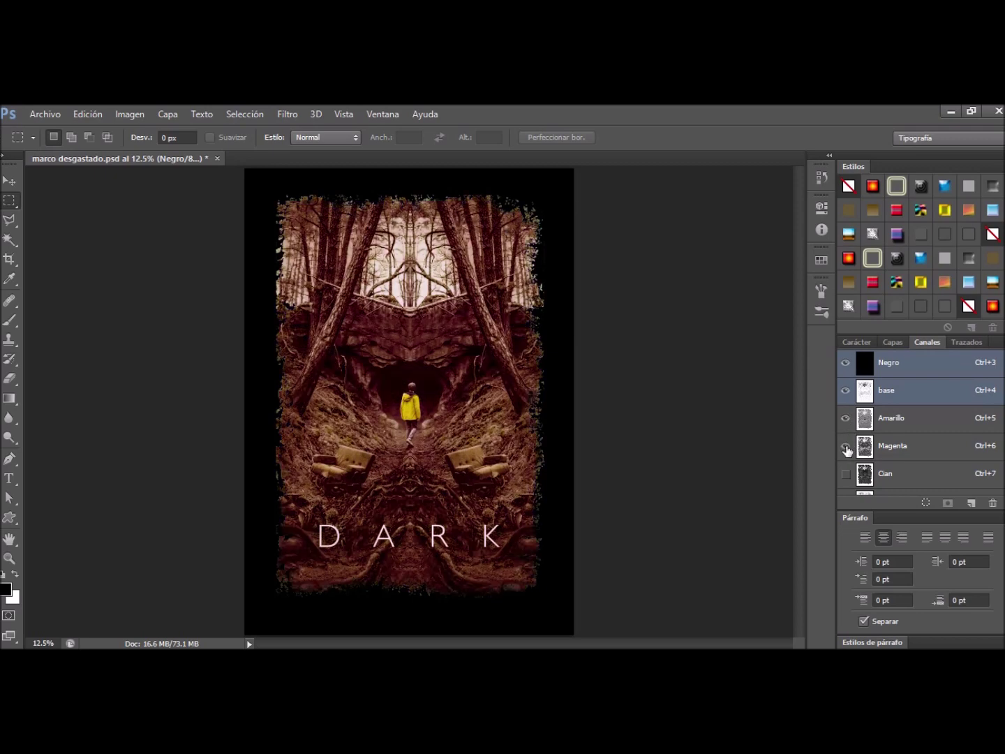
{"action": "scroll", "coordinate": [846, 450], "scroll_direction": "down", "scroll_amount": 1}
{"action": "left_click", "coordinate": [846, 454]}
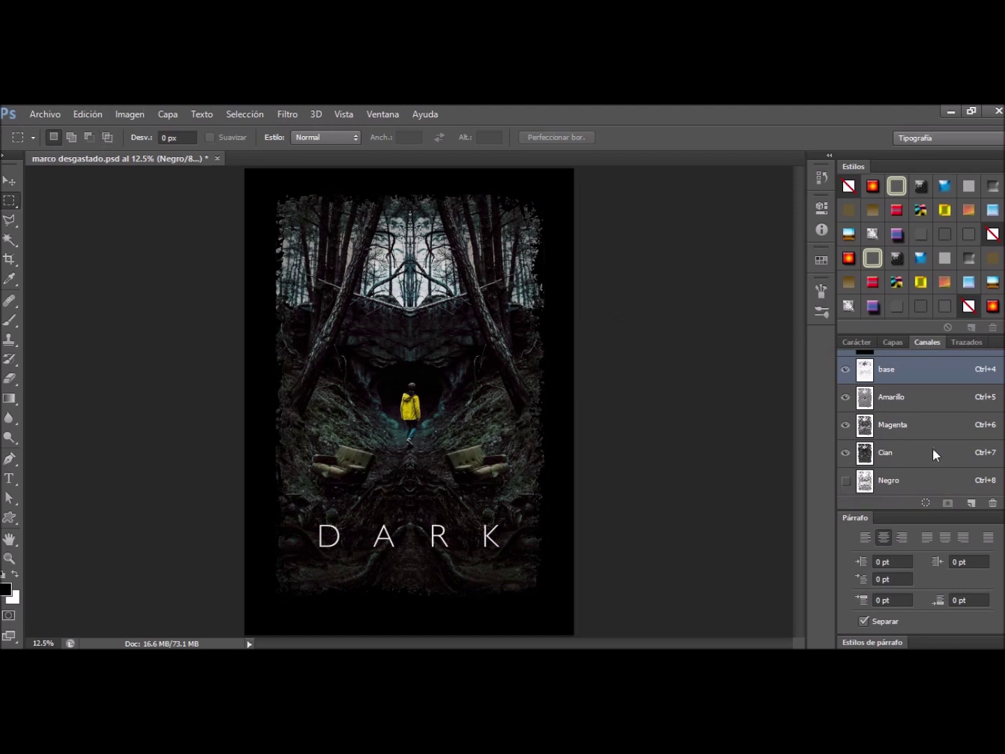
{"action": "scroll", "coordinate": [934, 452], "scroll_direction": "up", "scroll_amount": 1}
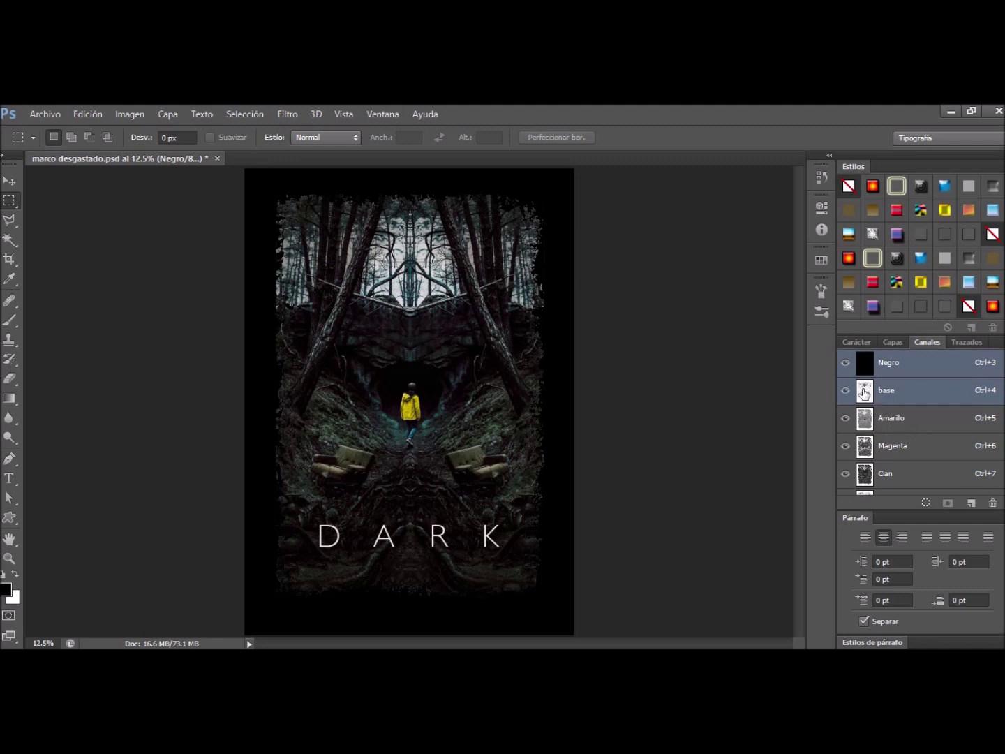
{"action": "left_click", "coordinate": [908, 394]}
{"action": "left_click", "coordinate": [892, 423]}
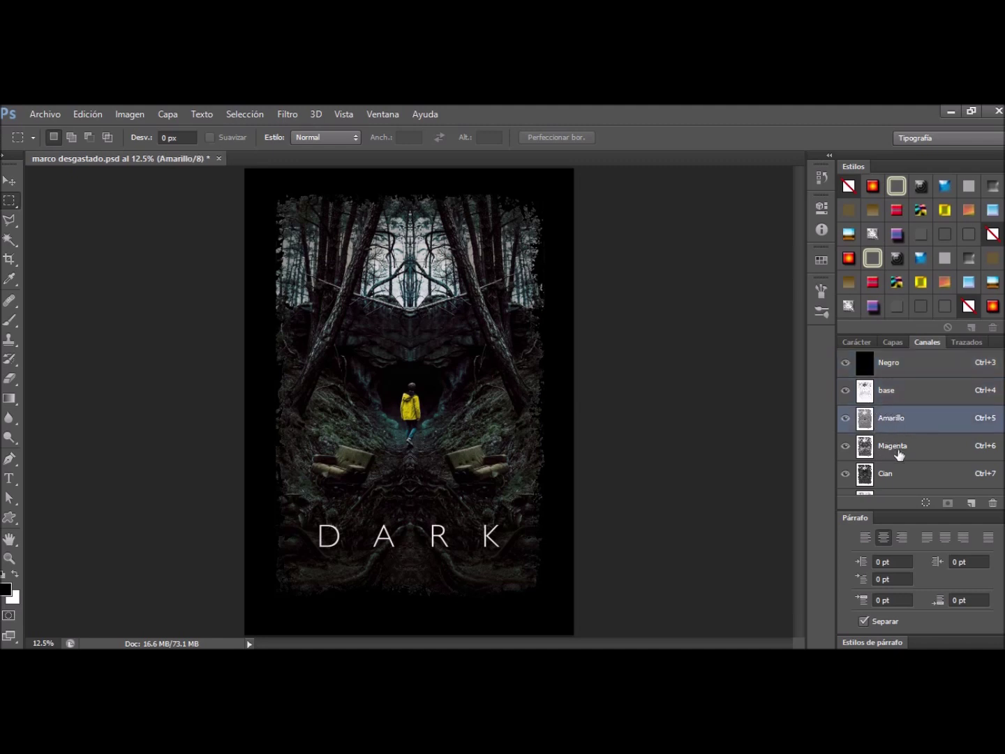
{"action": "left_click", "coordinate": [897, 454]}
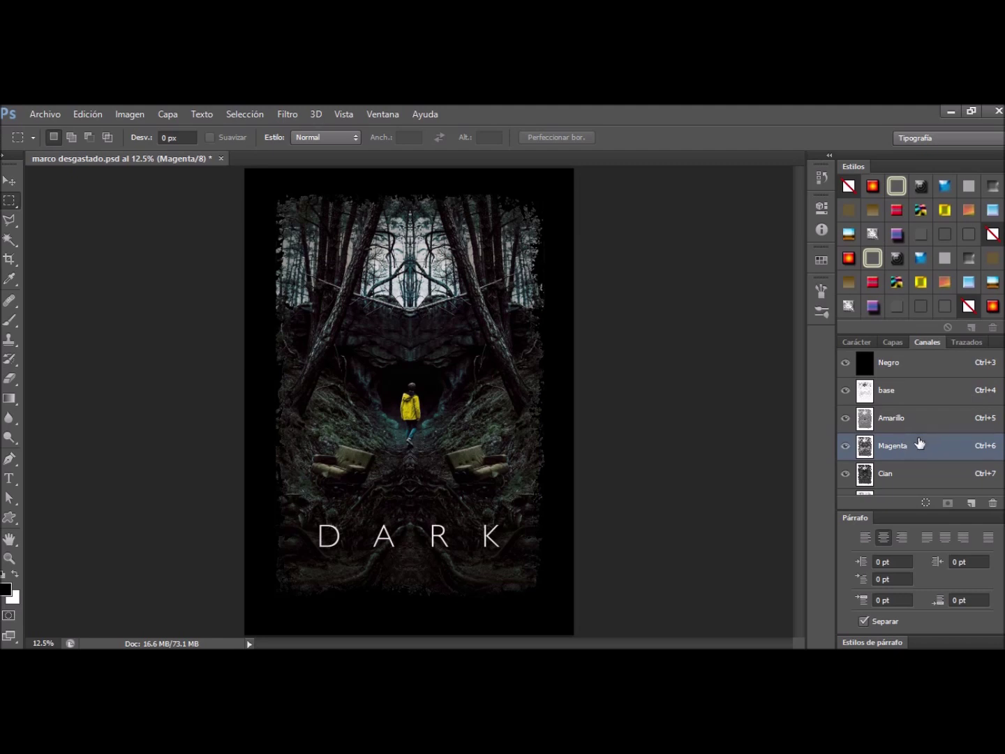
{"action": "scroll", "coordinate": [921, 444], "scroll_direction": "down", "scroll_amount": 1}
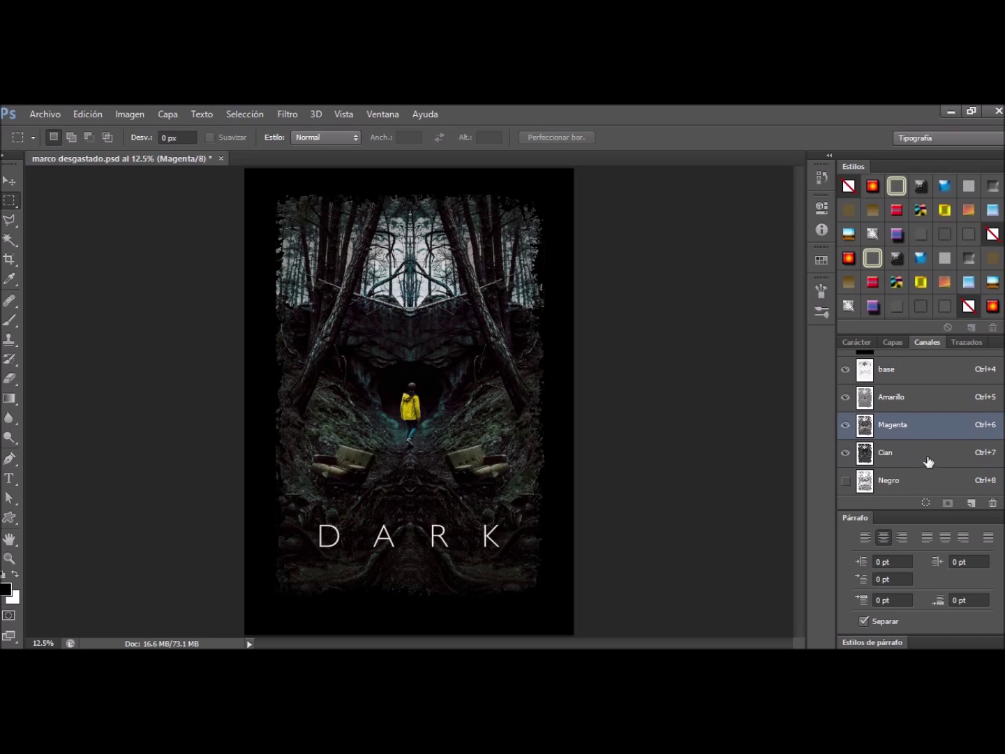